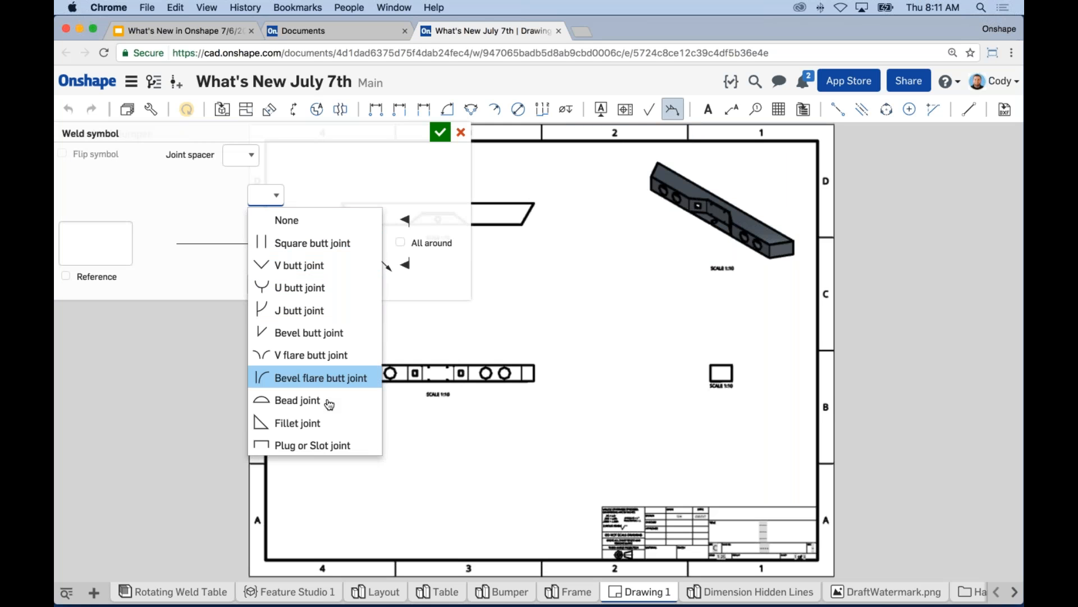
Step: Define the weld symbol as a fillet joint with size 1/4, leaving the all-around option off
click(303, 423)
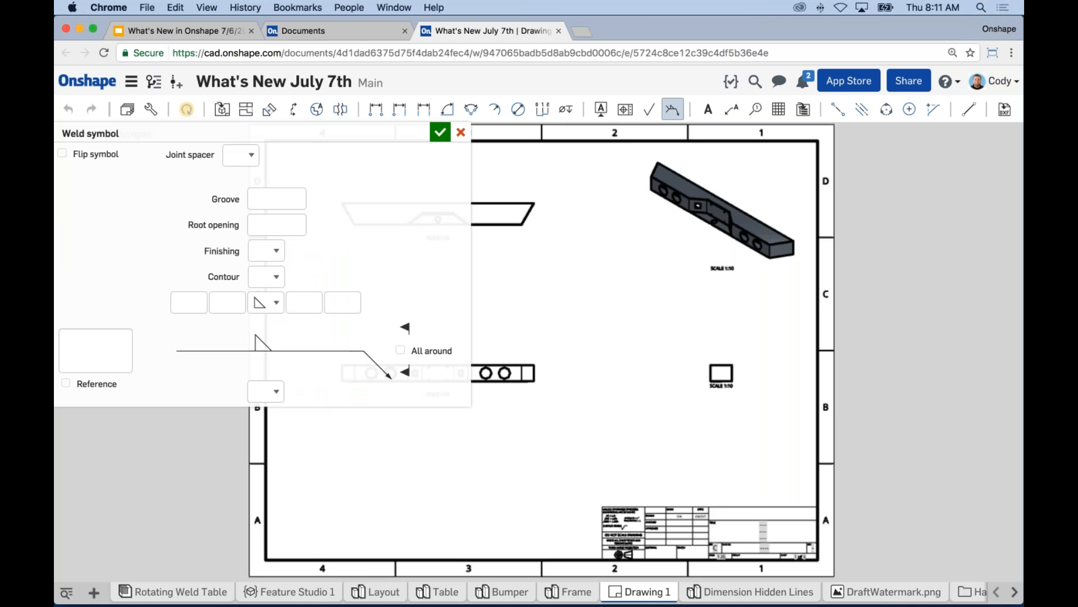
click(194, 302)
text(1/4)
click(401, 351)
click(401, 352)
click(401, 352)
Step: Attach the weld symbol to the middle of the upper edge of the lower bumper view, placing its text above, and accept it
middle_drag(504, 345, 616, 363)
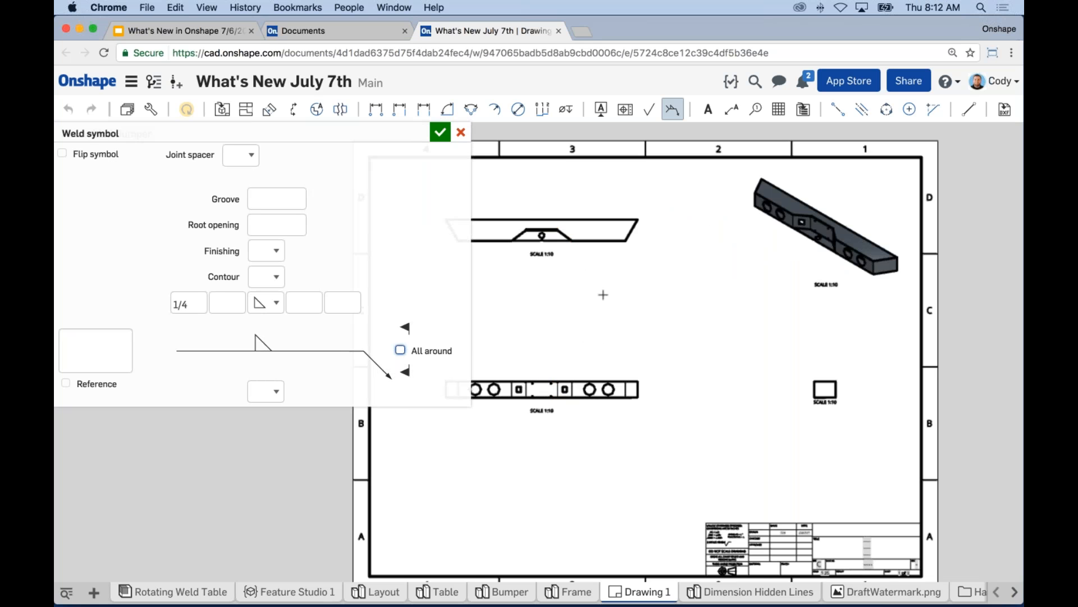
scroll(558, 381, up, 2)
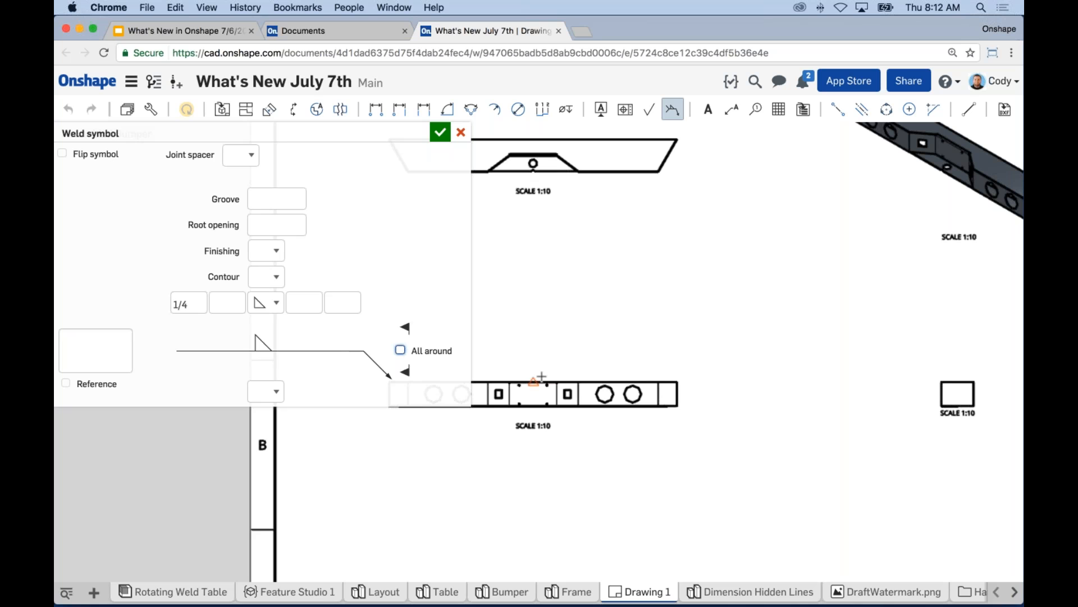
click(533, 382)
click(569, 313)
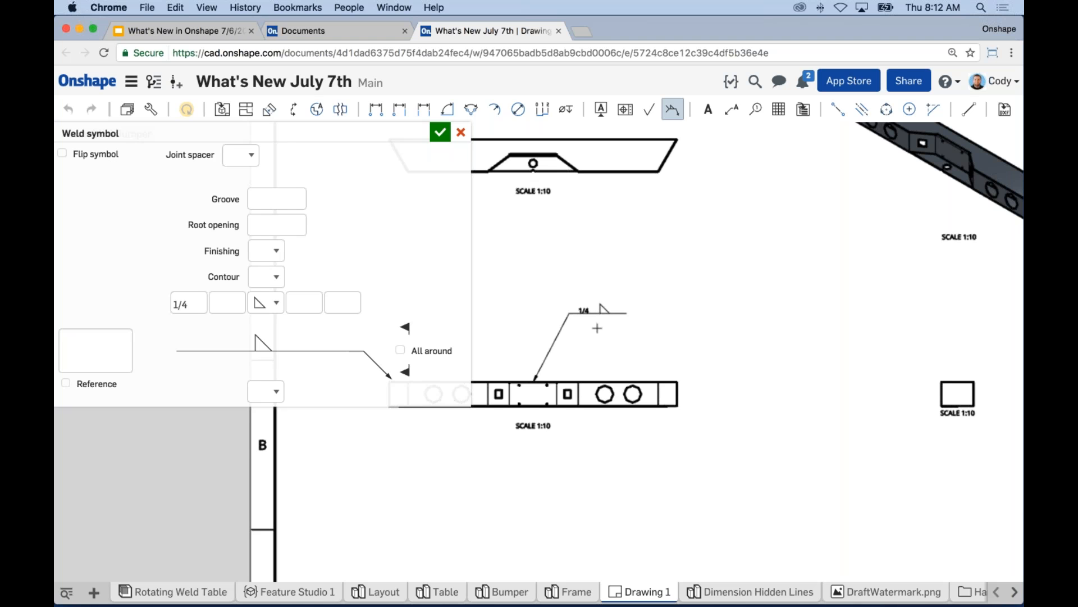
click(440, 132)
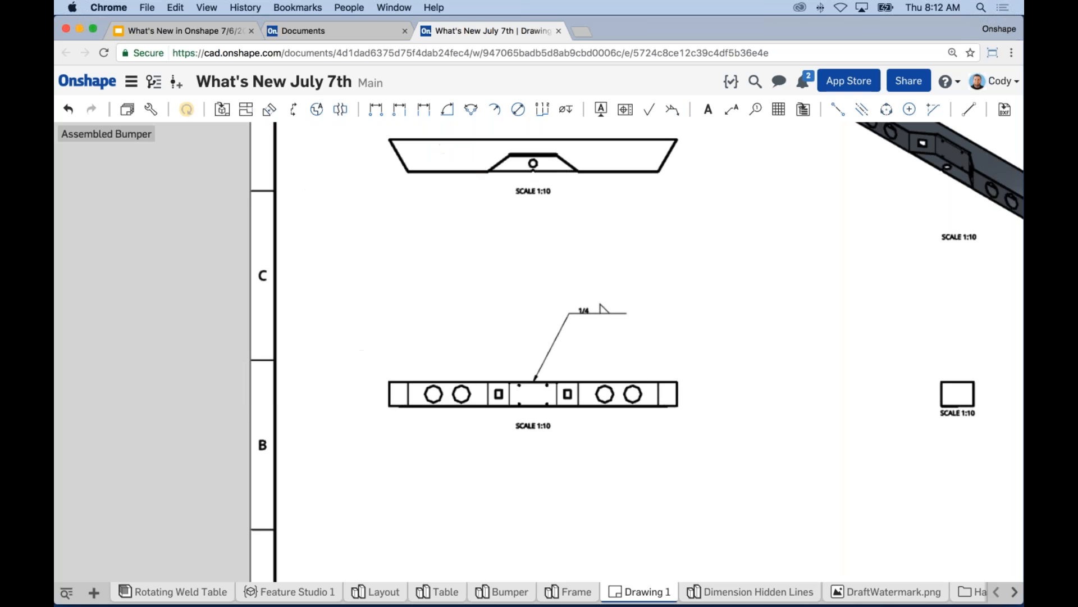
scroll(564, 286, down, 1)
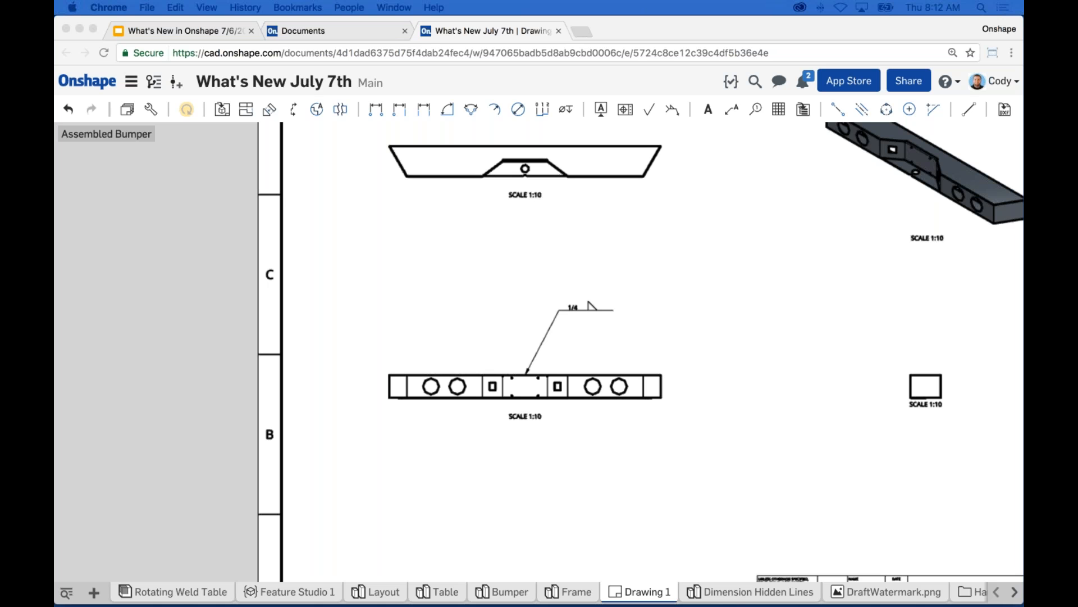
click(702, 221)
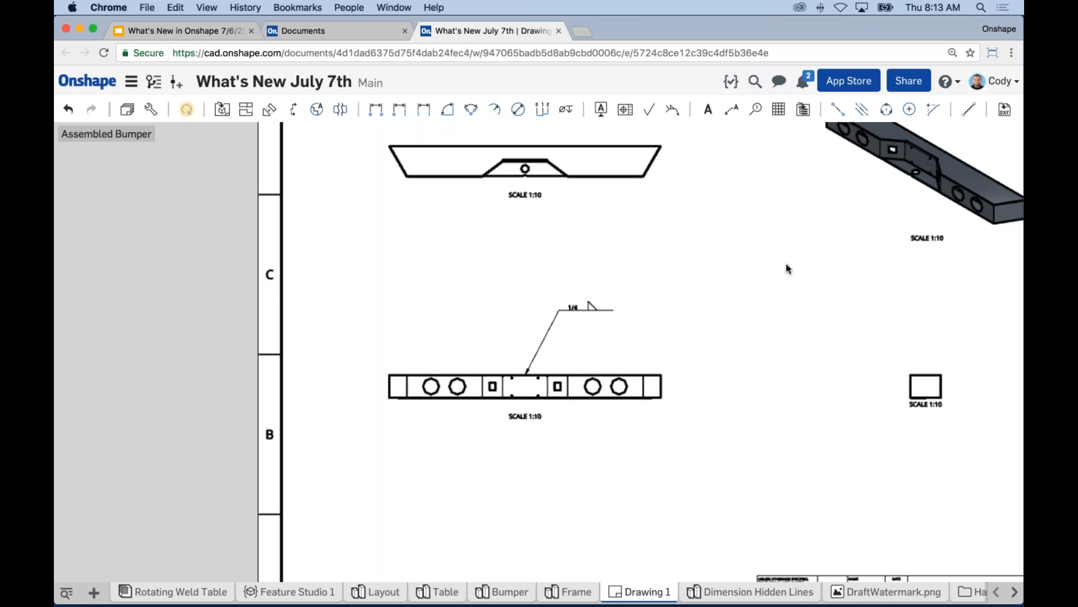
key(f)
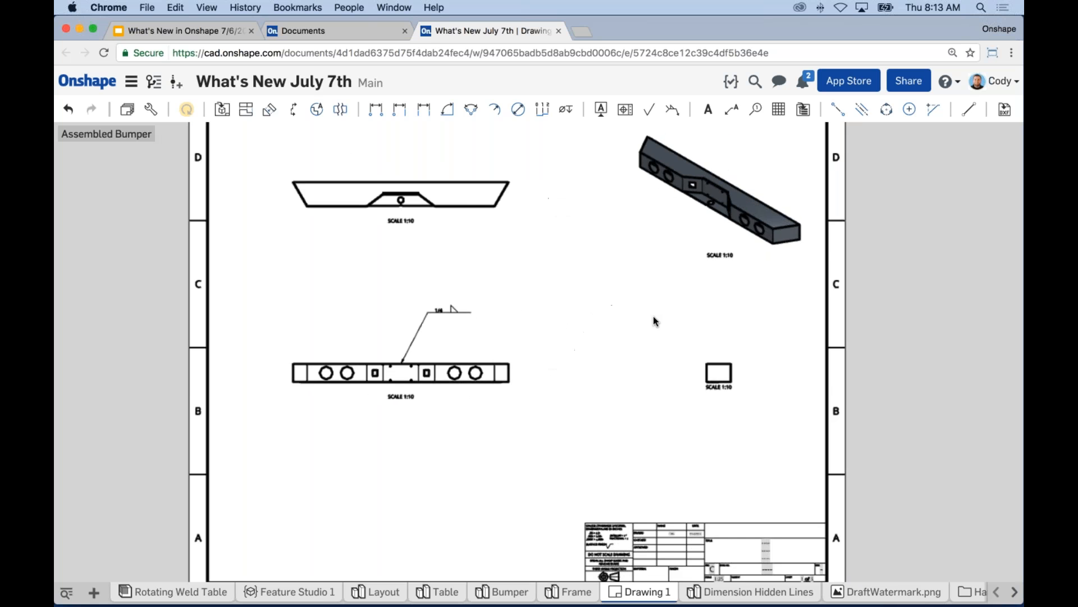
Step: Check the June 12th feature list in the Google Slides presentation, and open the Onshape drawing's Dimension Hidden Lines sheet
click(180, 32)
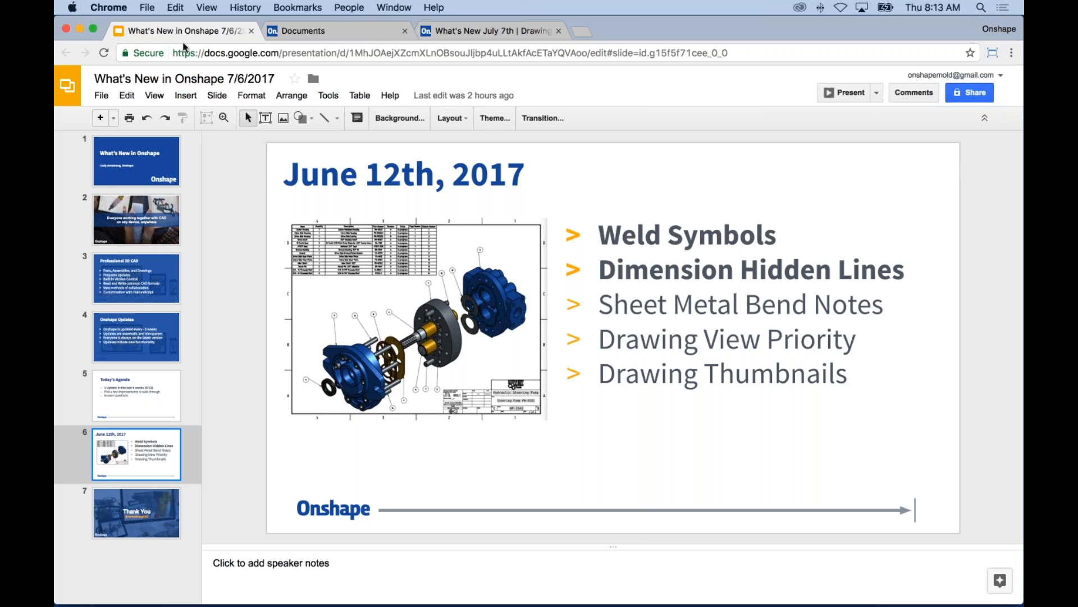
click(468, 32)
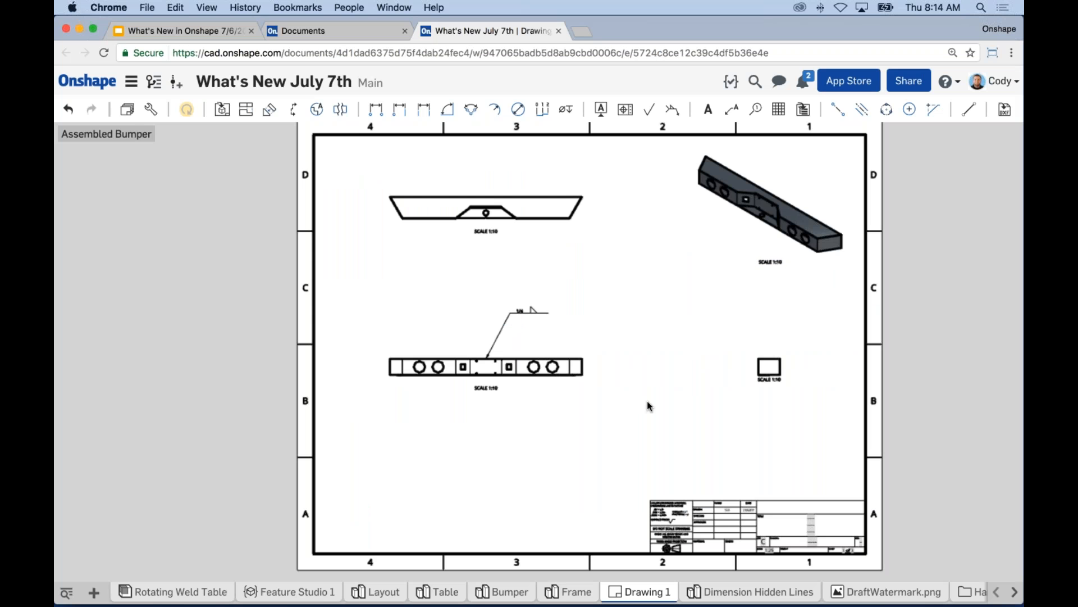
click(126, 111)
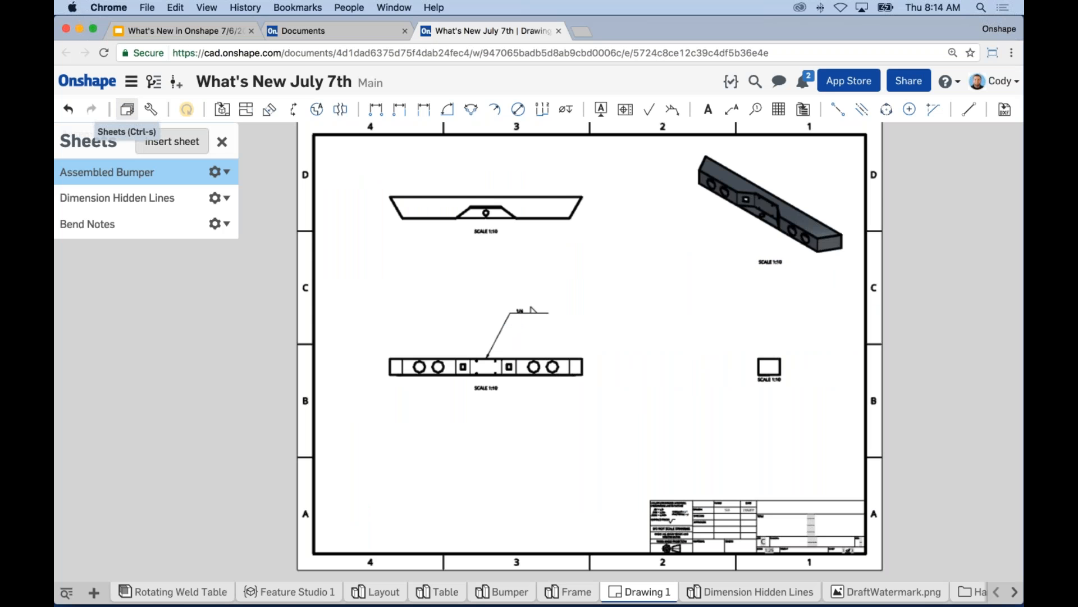
click(119, 200)
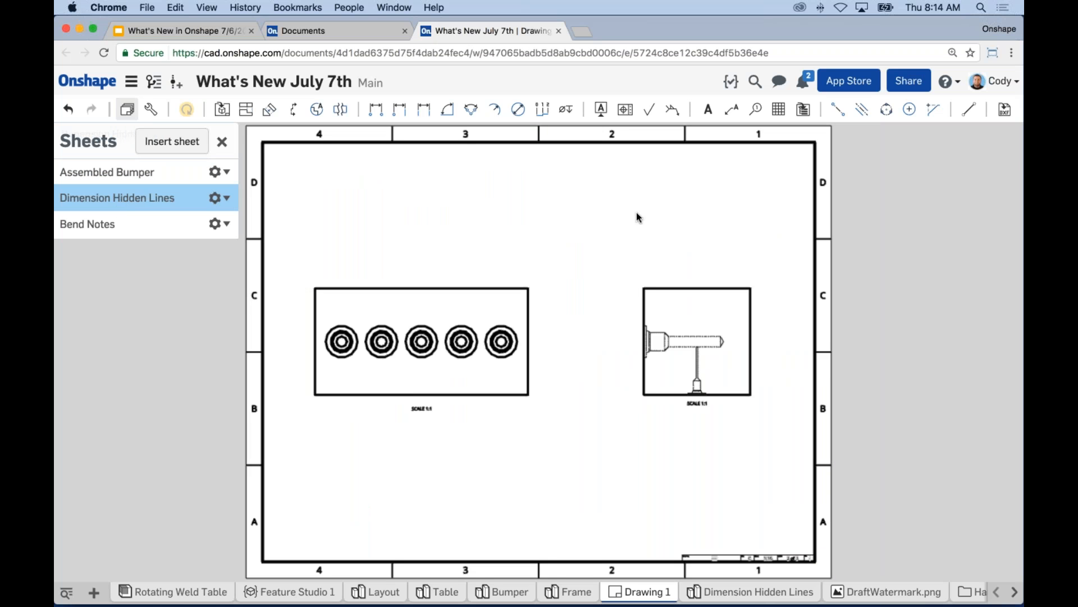
click(223, 143)
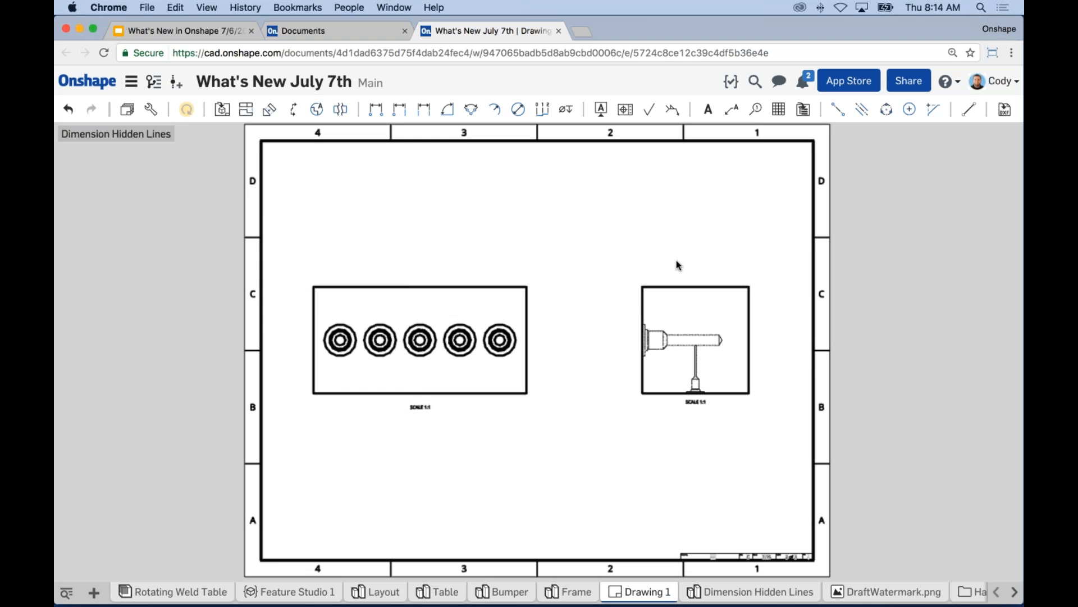
scroll(743, 292, up, 3)
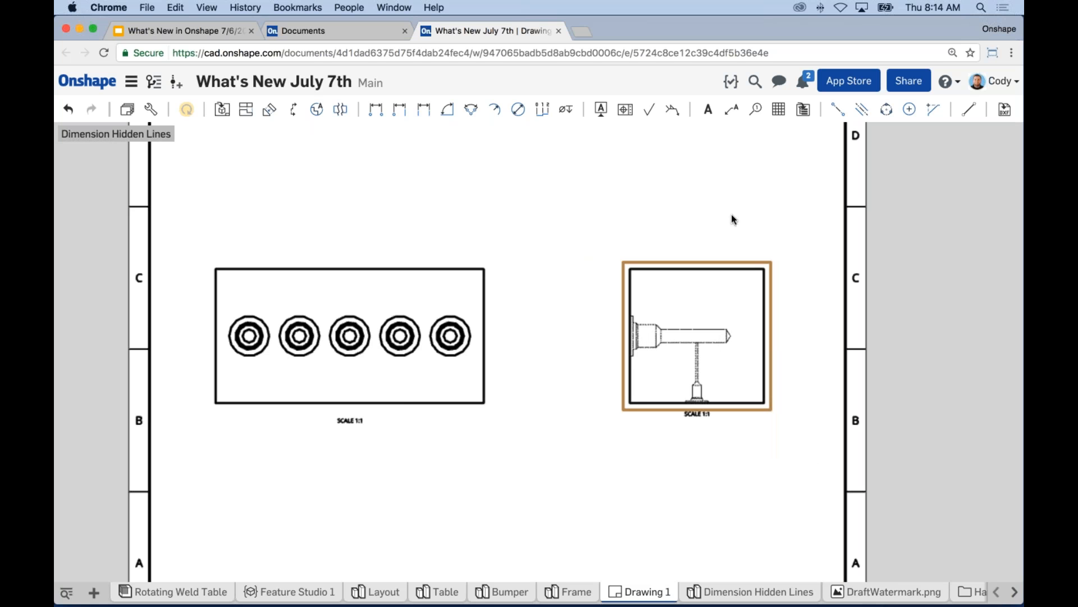
click(375, 109)
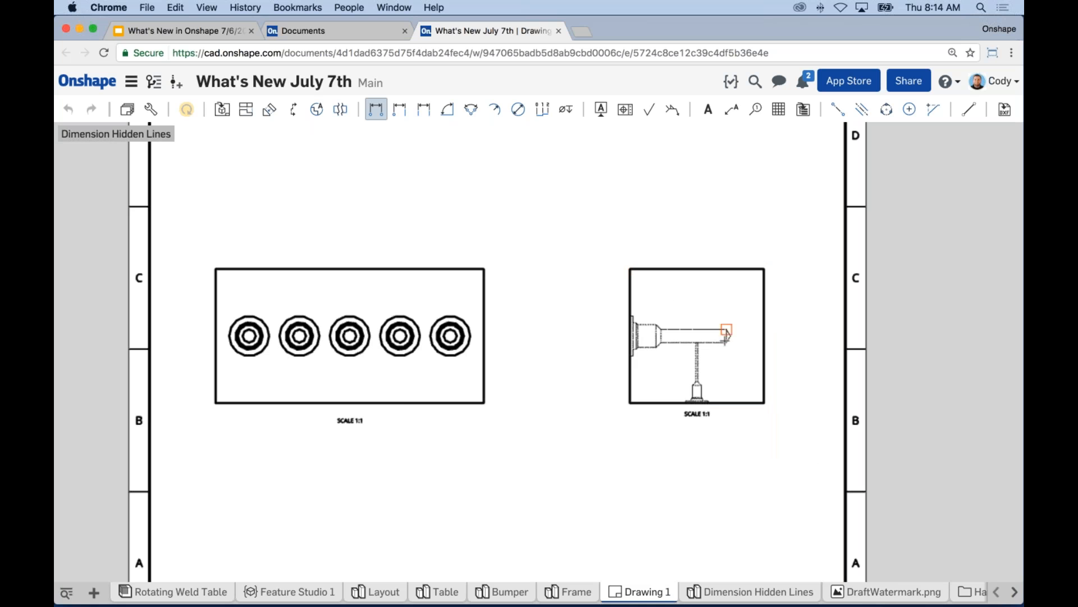
click(727, 335)
click(633, 336)
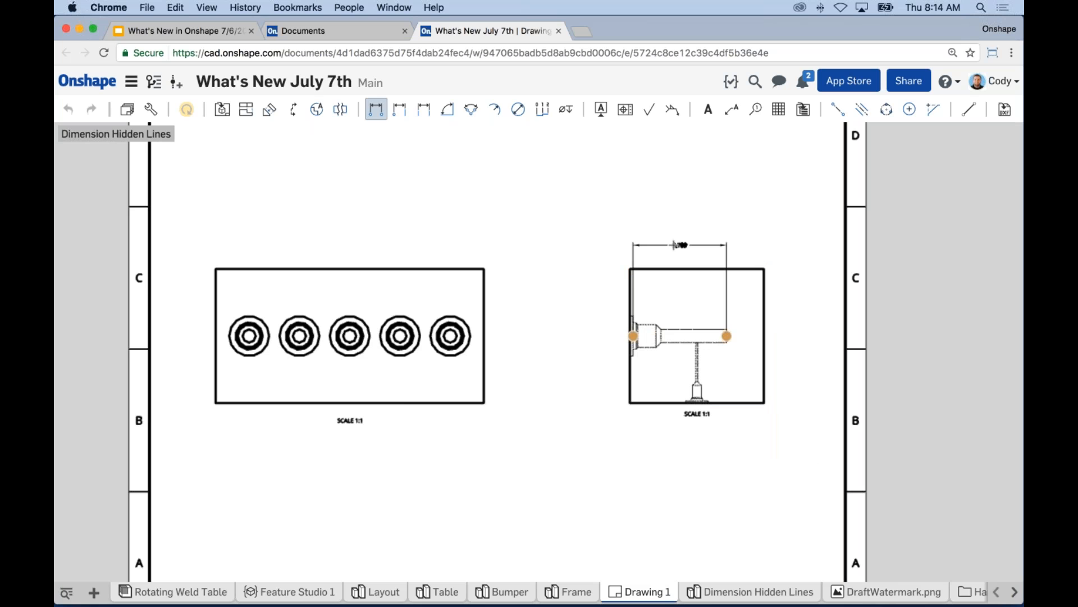
key(Escape)
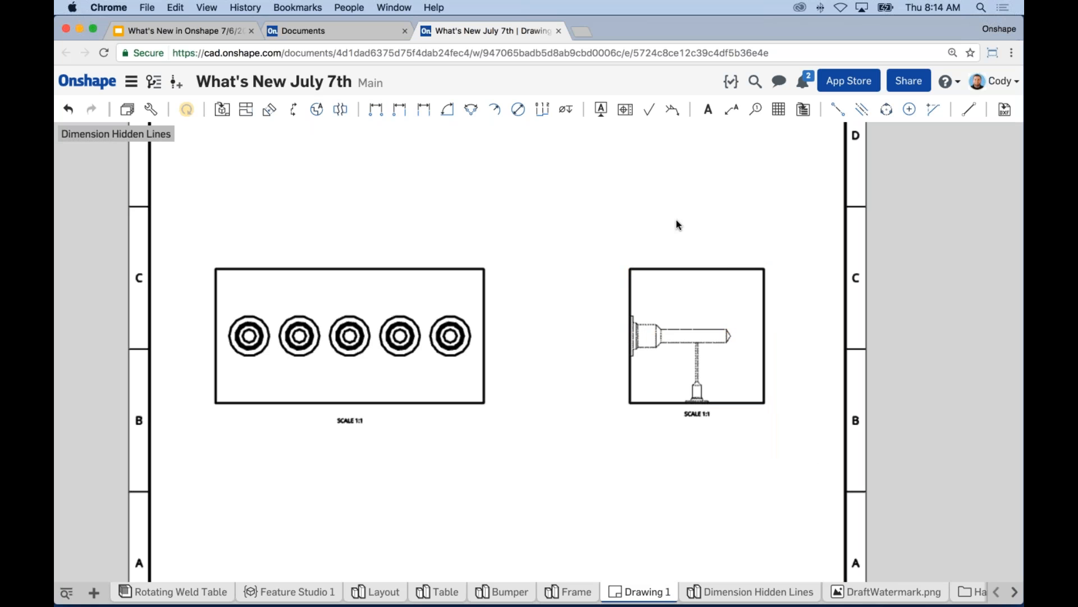
Step: Dimension the hidden horizontal hole's depth in the side view, from the block's entry face to the drill tip, placing the dimension above the view
click(377, 113)
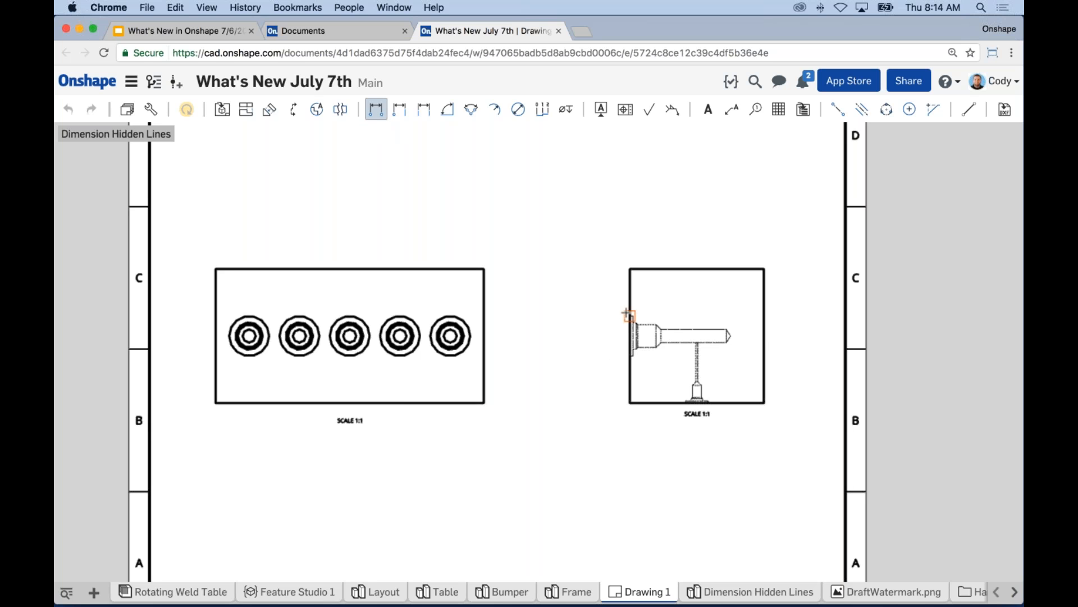
click(730, 336)
click(630, 316)
click(668, 224)
key(Escape)
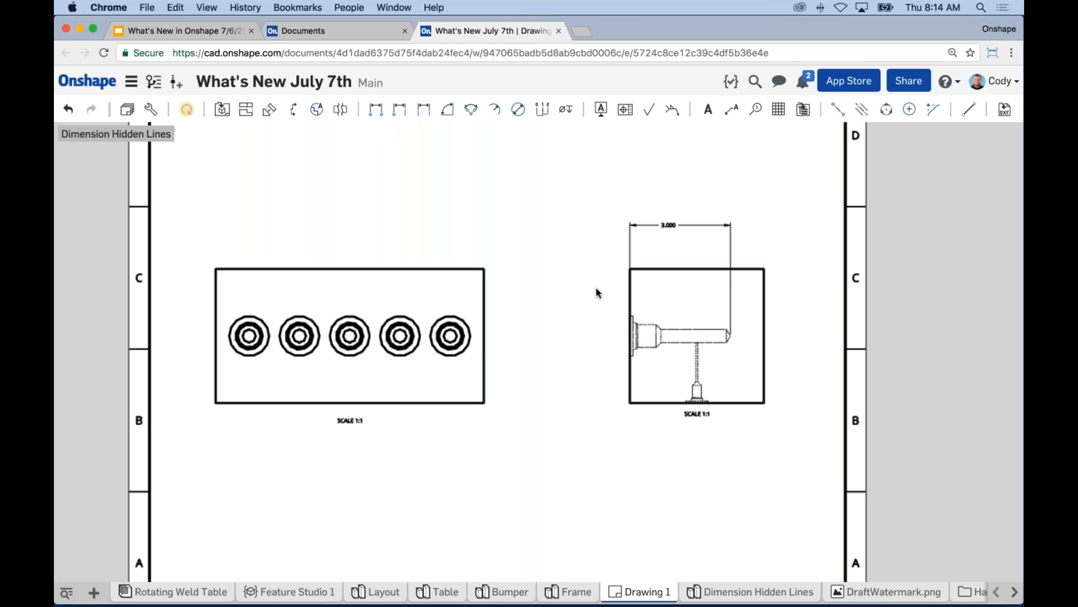
Step: Show hidden lines in the front view with the five circular holes
right_click(488, 242)
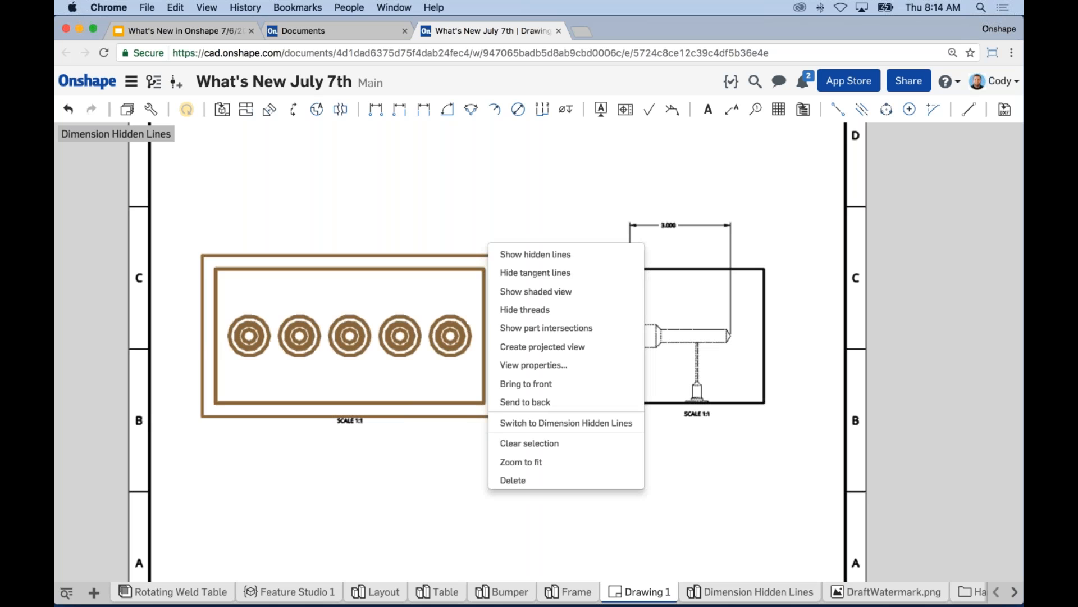
click(546, 258)
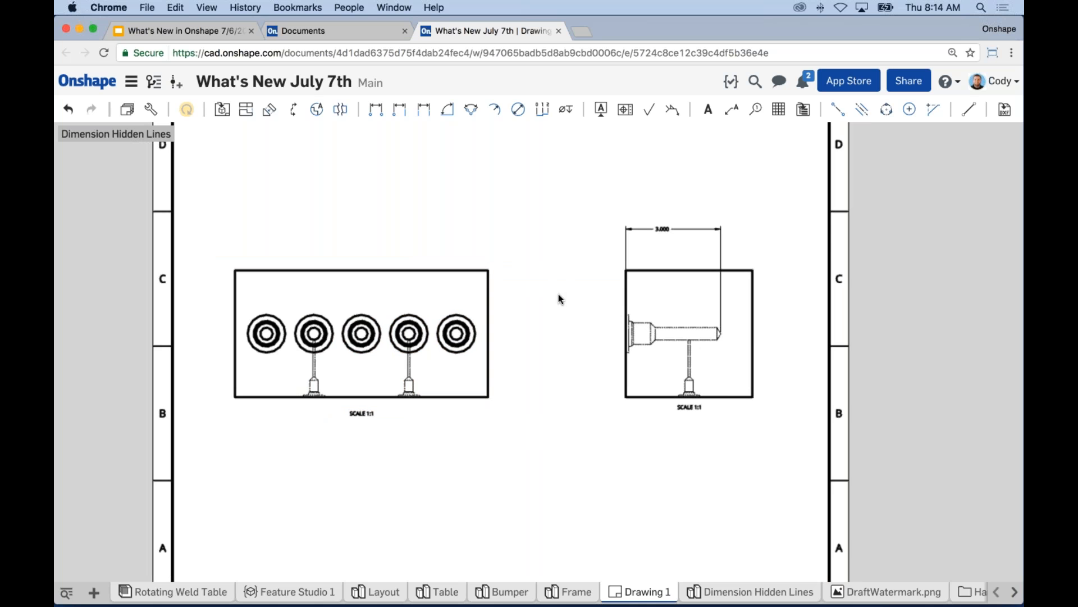
scroll(559, 295, down, 2)
scroll(578, 318, down, 2)
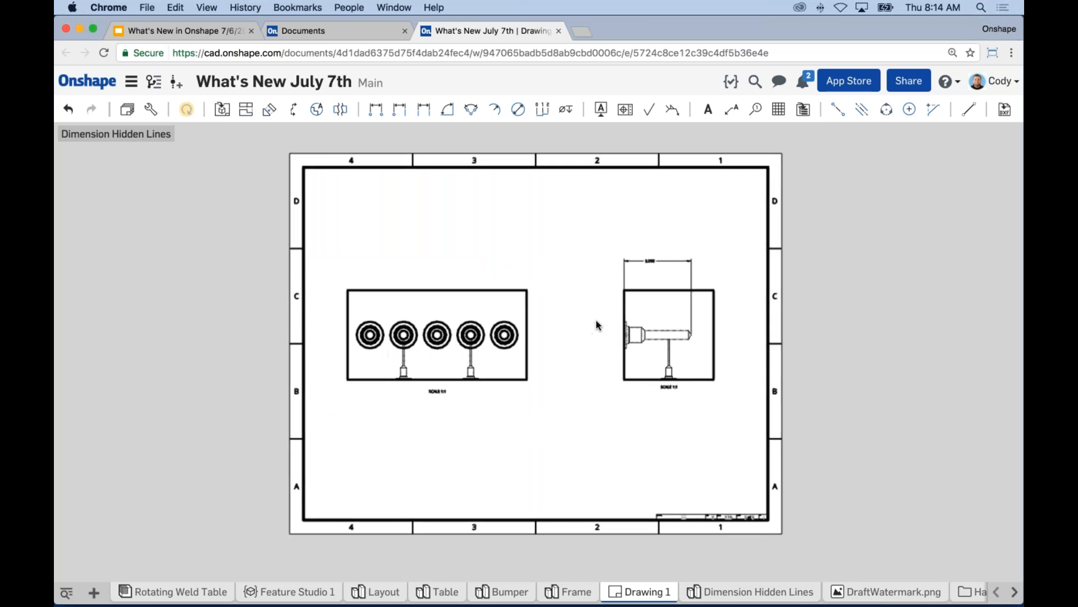
scroll(589, 319, up, 2)
middle_drag(559, 240, 559, 246)
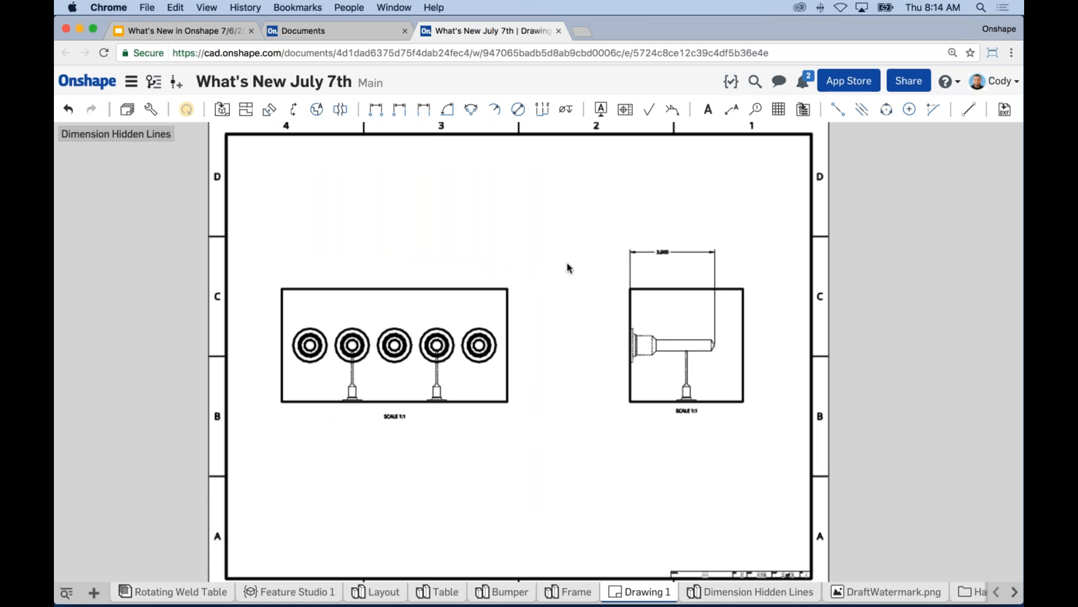
scroll(580, 276, down, 2)
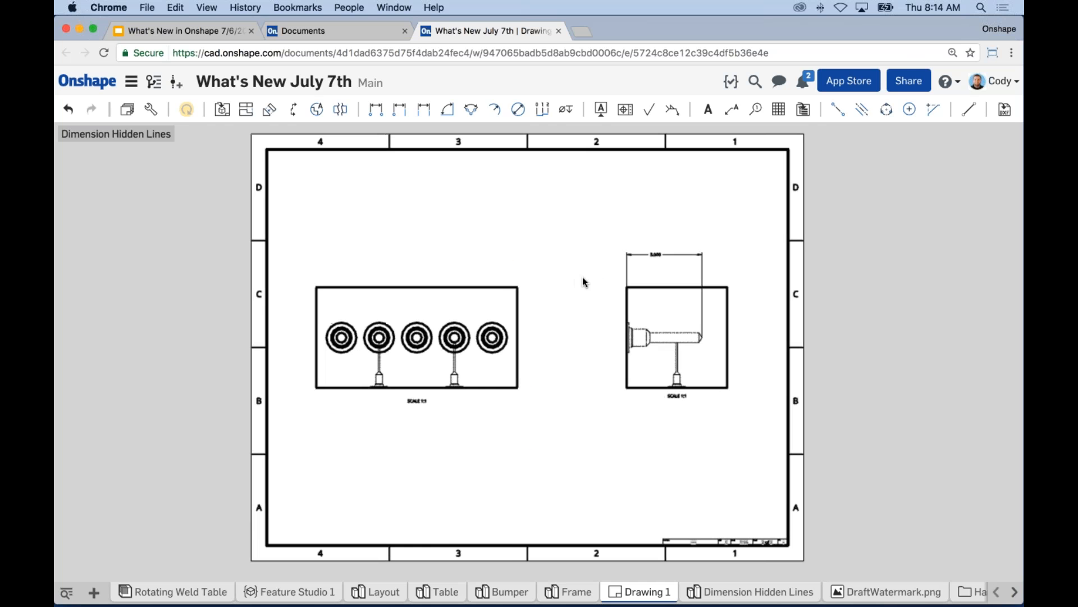
Step: Consult the feature list slide in the Google Slides presentation again, and open the Onshape drawing's Bend Notes sheet
click(186, 34)
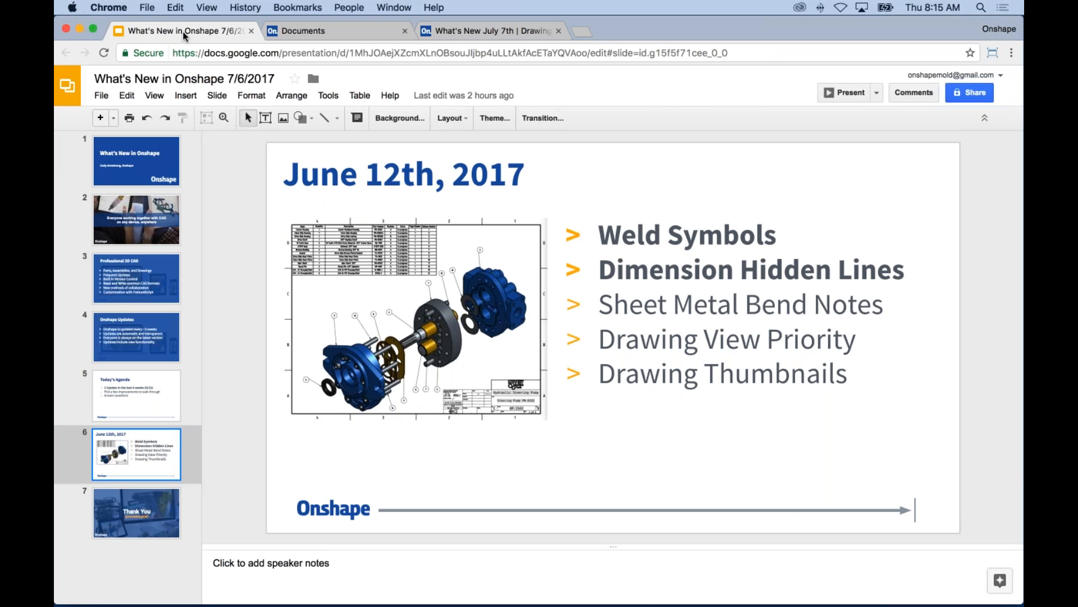
click(712, 194)
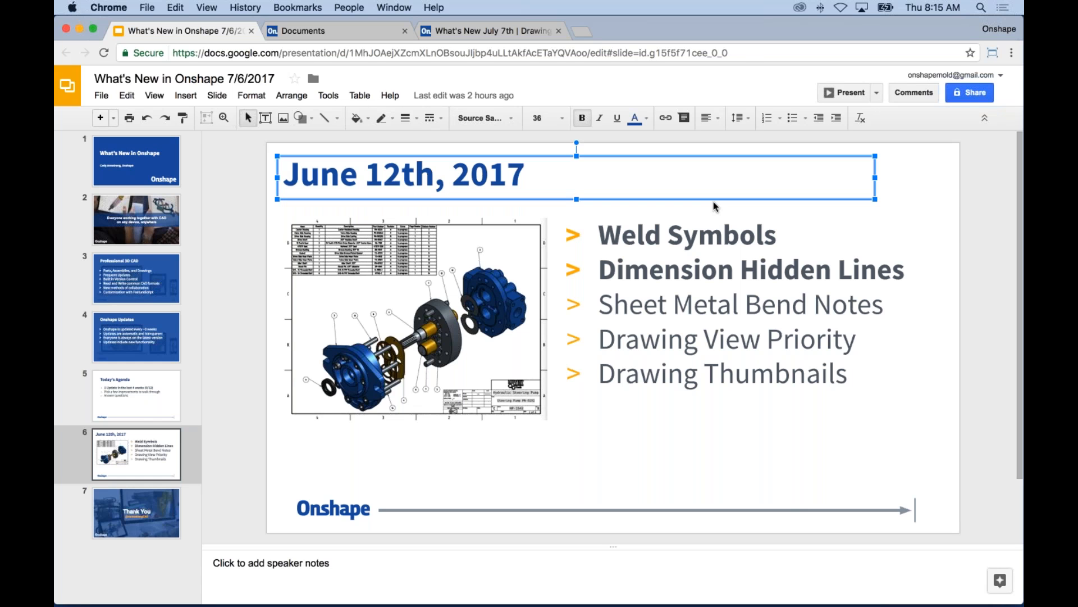
click(716, 206)
click(493, 31)
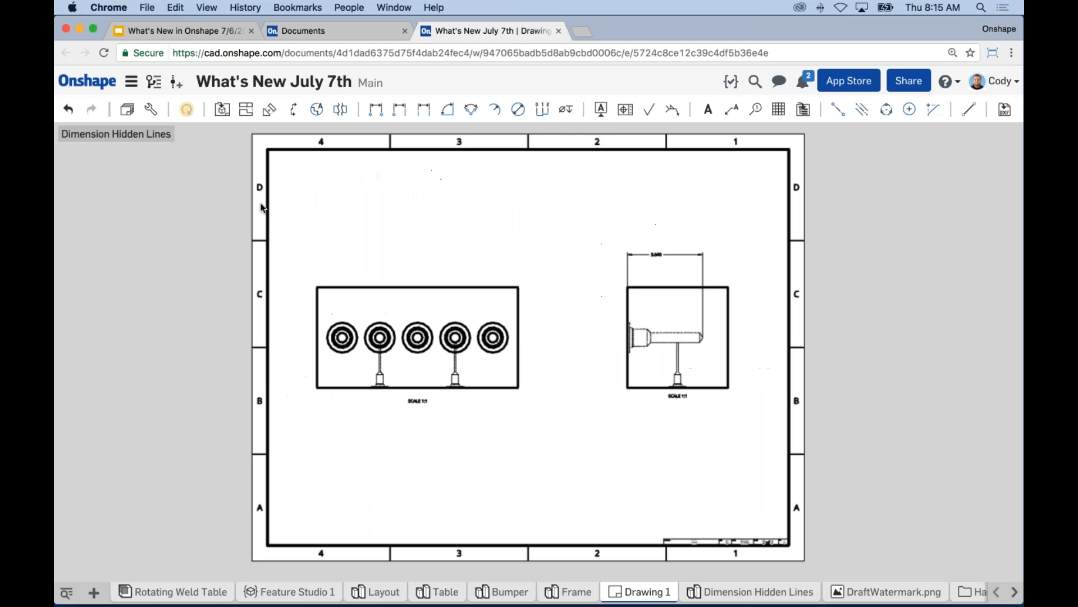
click(127, 109)
click(158, 227)
click(222, 142)
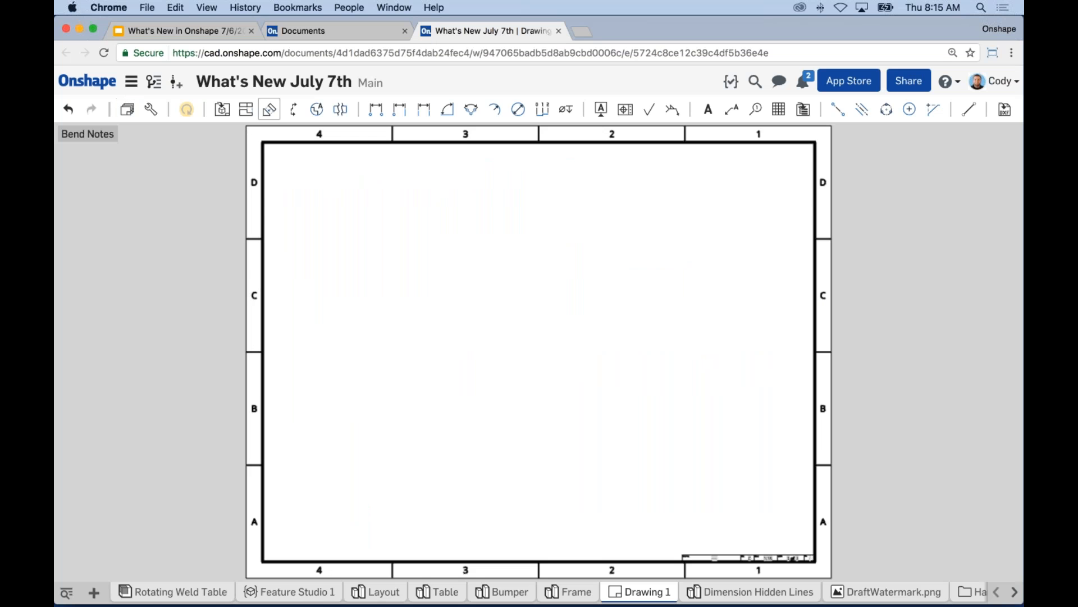
Step: Insert a top view of the Bumper Center flat pattern in zone C3, including flat patterns in the part selection
click(222, 110)
click(120, 155)
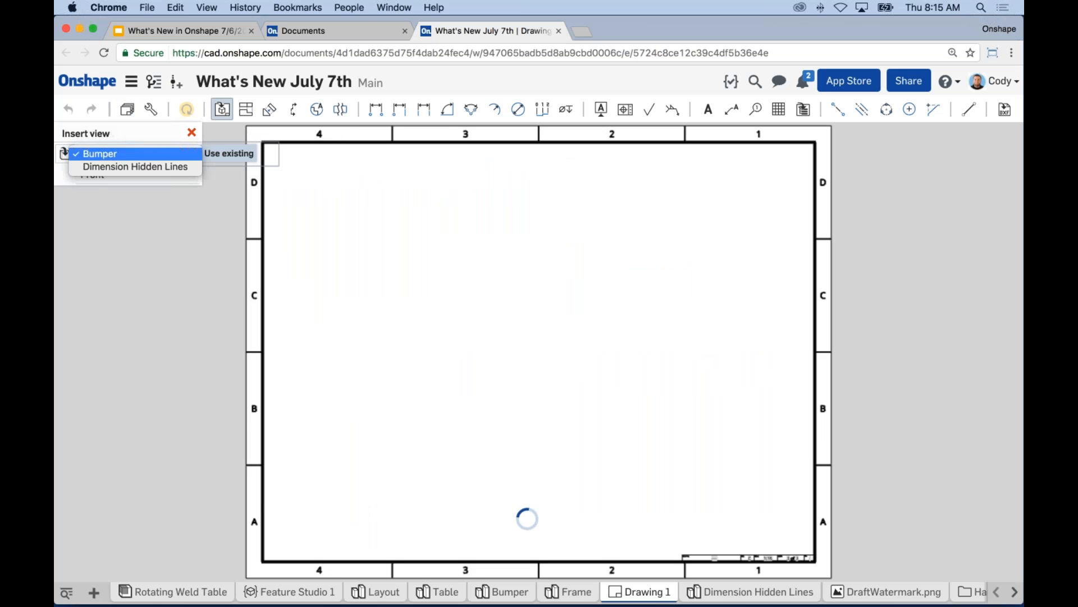
click(63, 155)
click(65, 155)
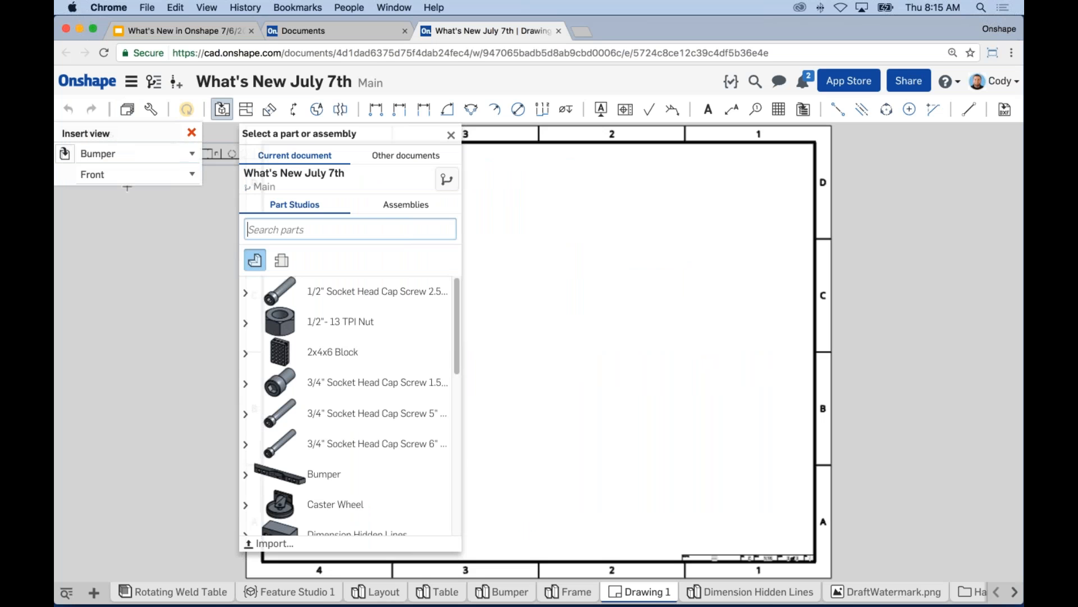
click(284, 262)
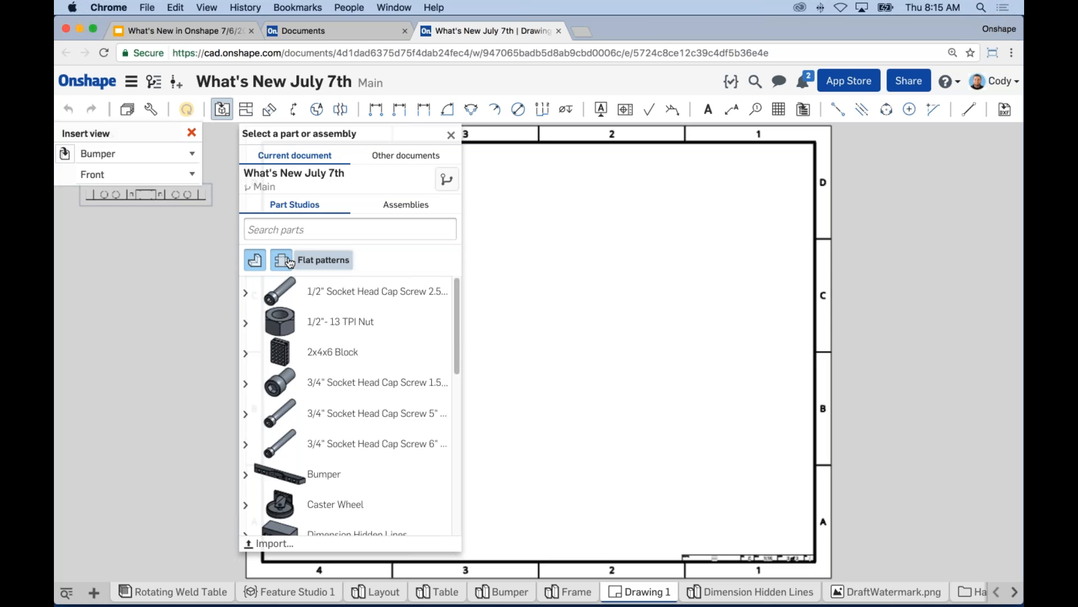
scroll(444, 314, down, 4)
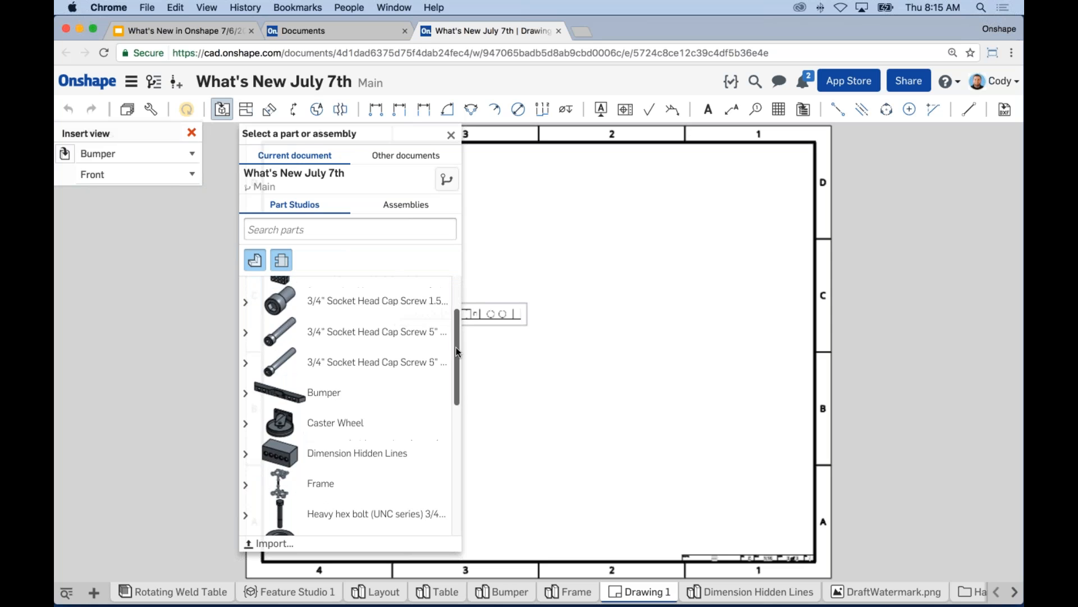
click(256, 361)
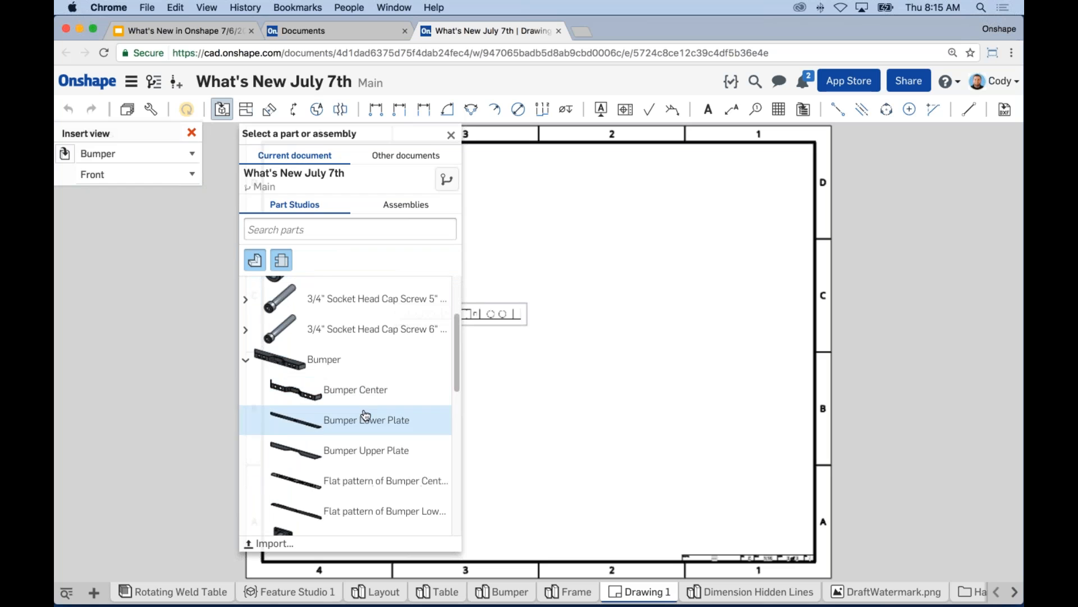
click(373, 485)
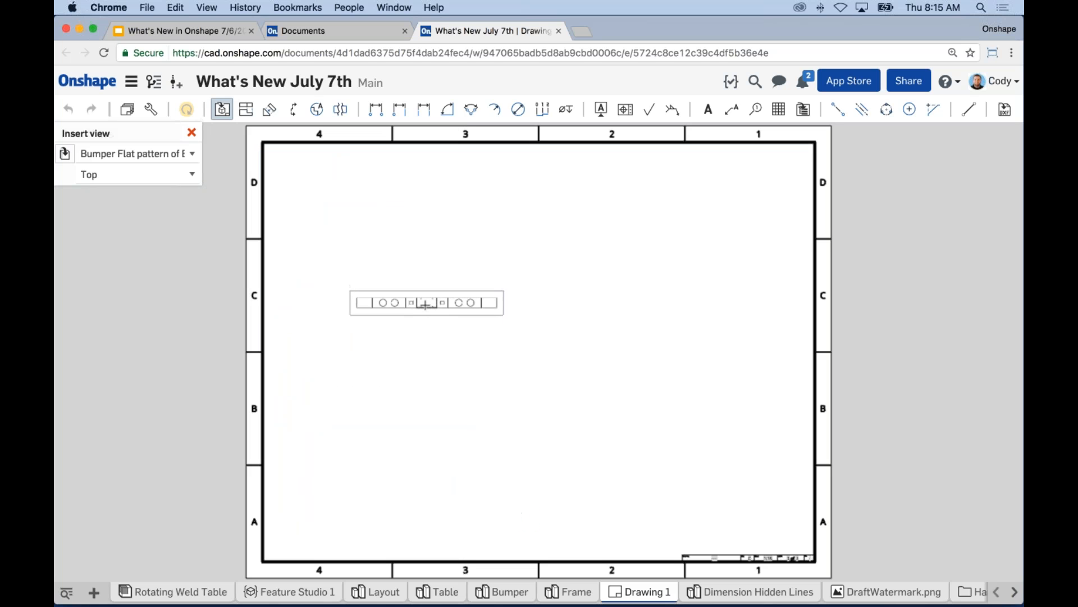
click(429, 324)
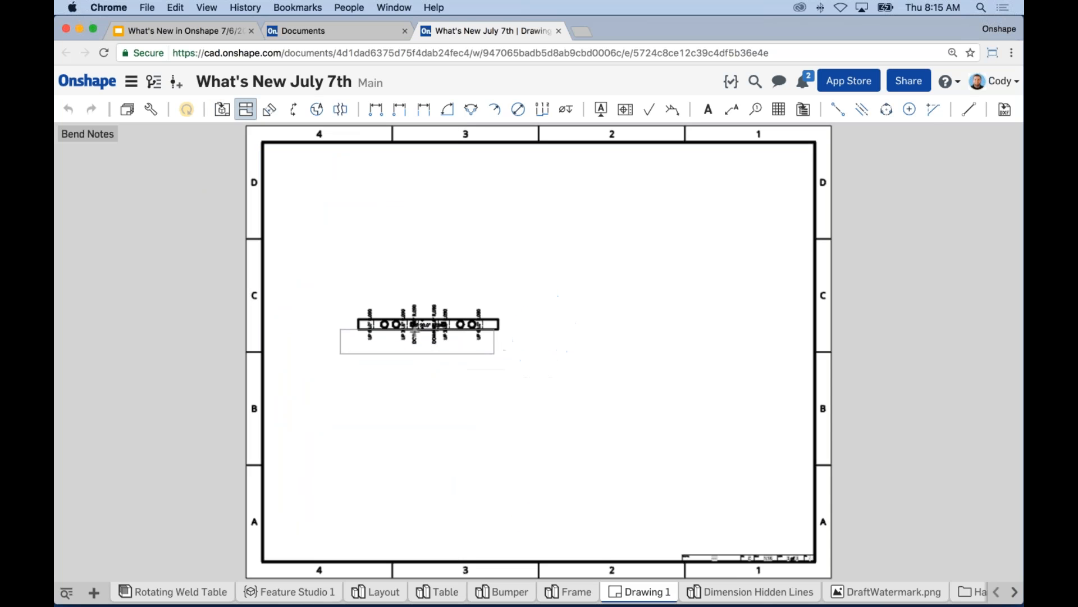
Step: Pull the three left-hand bend notes (UP 60.0°, UP 36.6°, DOWN 36.6°) above the flat pattern and UP 90.0° below it, with leaders
scroll(425, 341, up, 5)
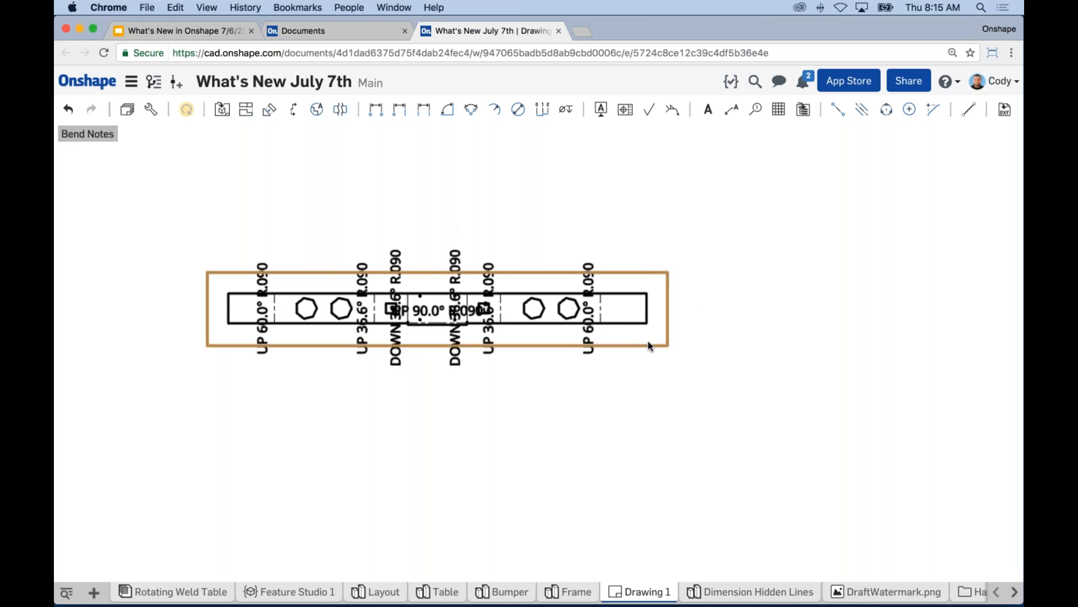
scroll(271, 308, up, 2)
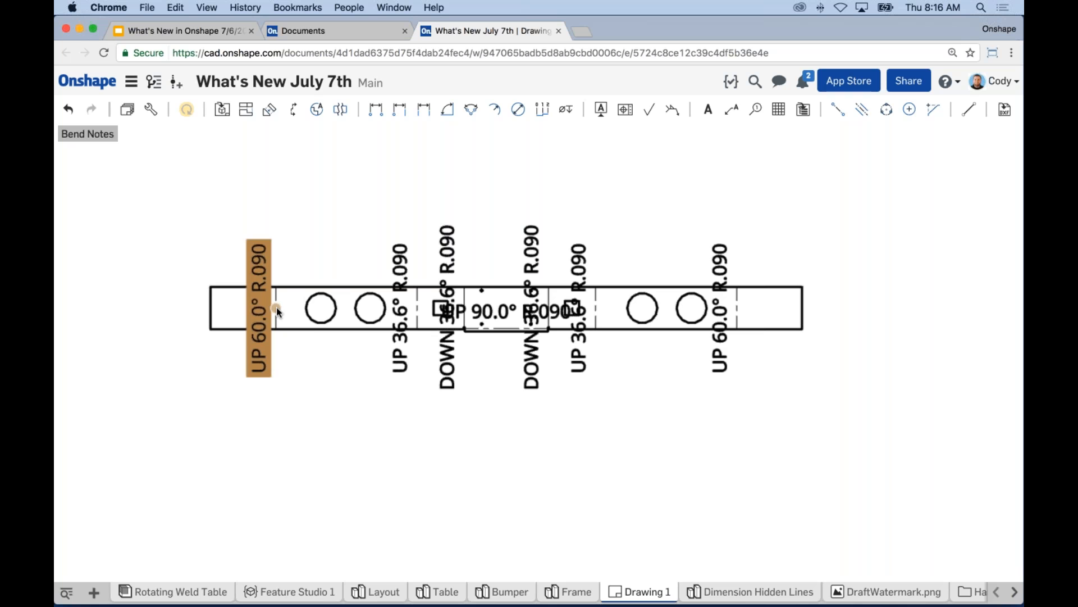
drag(276, 308, 153, 195)
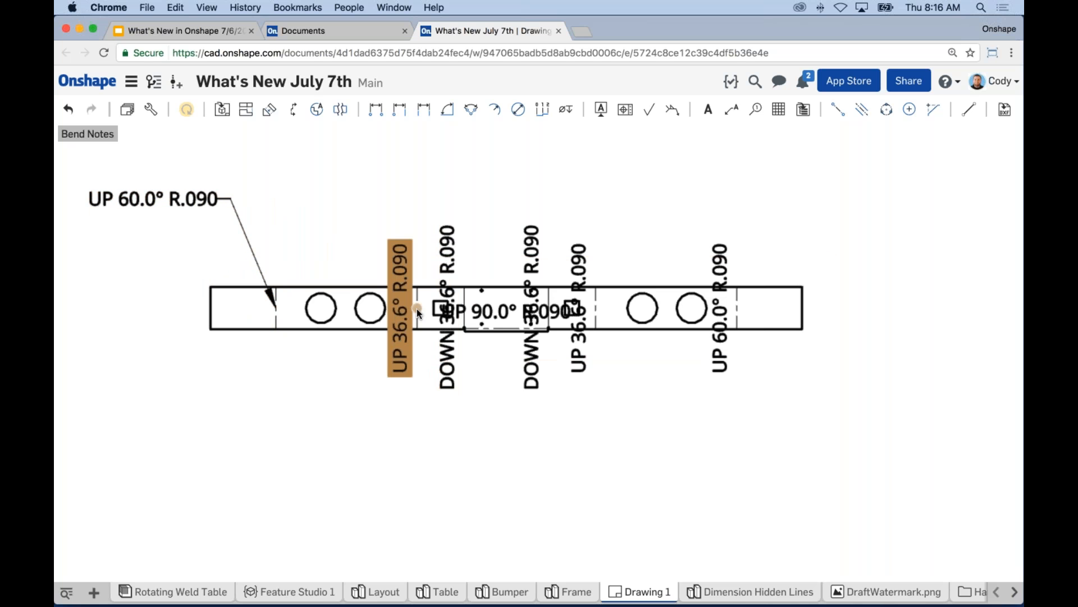
drag(417, 308, 308, 180)
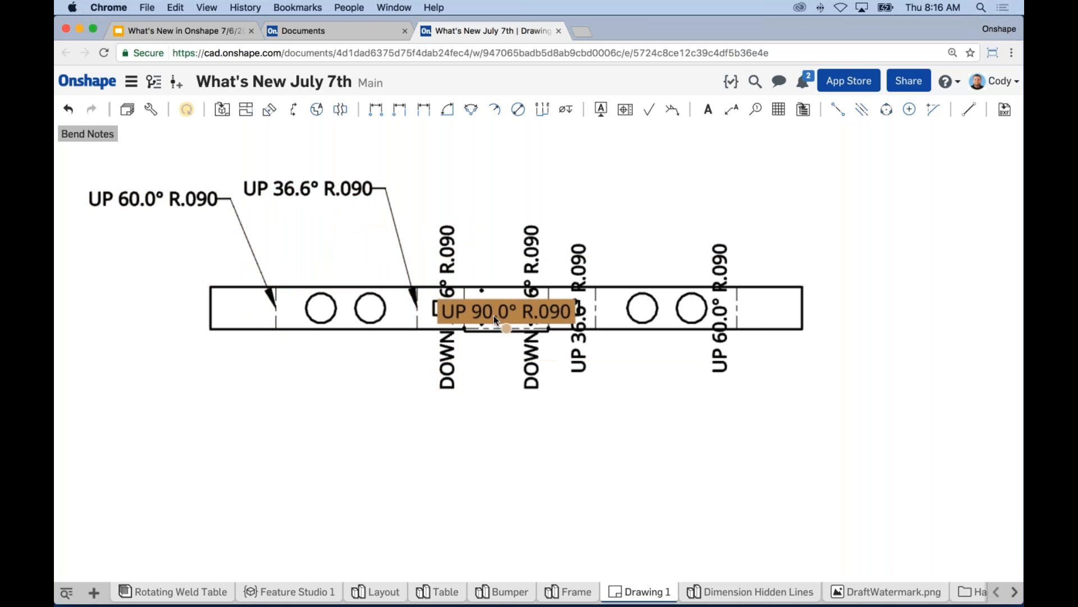
drag(508, 325, 409, 444)
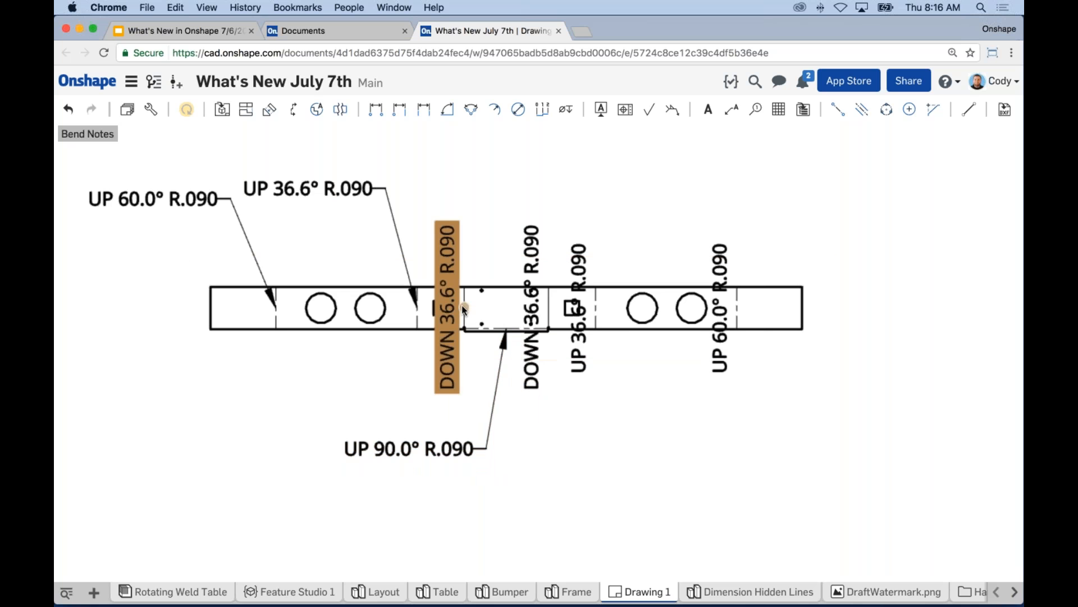
drag(466, 308, 554, 154)
mouse_move(550, 313)
mouse_down()
mouse_move(558, 233)
mouse_move(540, 316)
mouse_up()
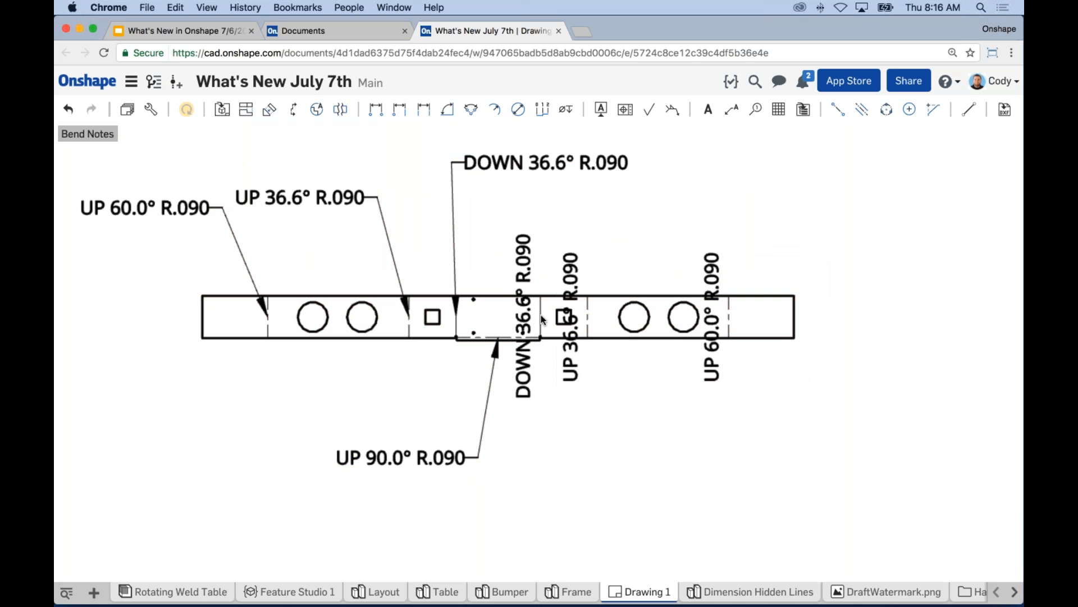
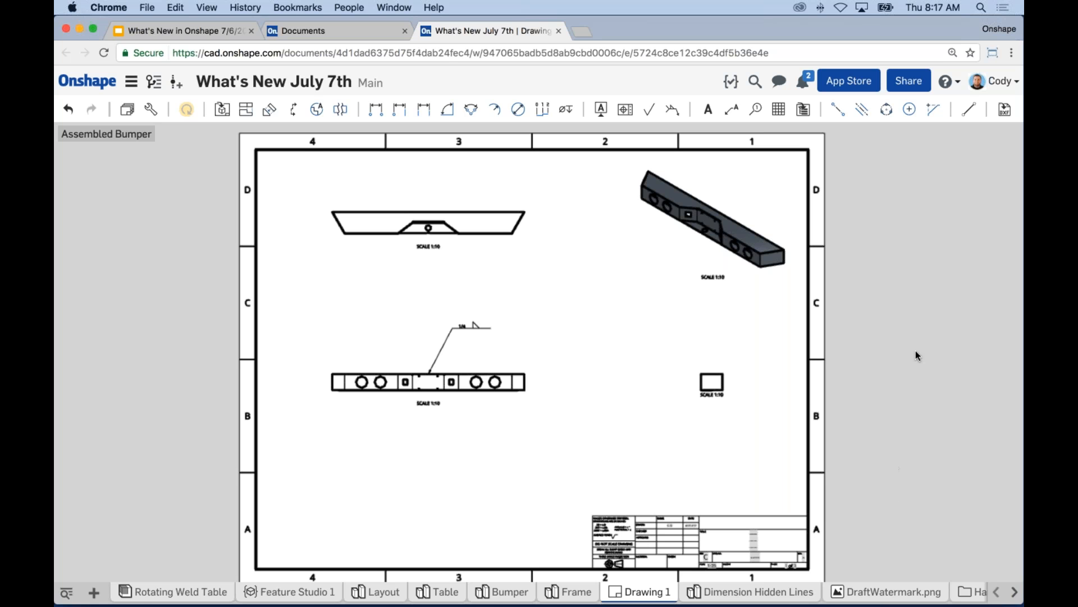
Step: Insert the DRAFT watermark image on the Assembled Bumper sheet, spanning from above the top view down past the front view
drag(1015, 14, 988, 13)
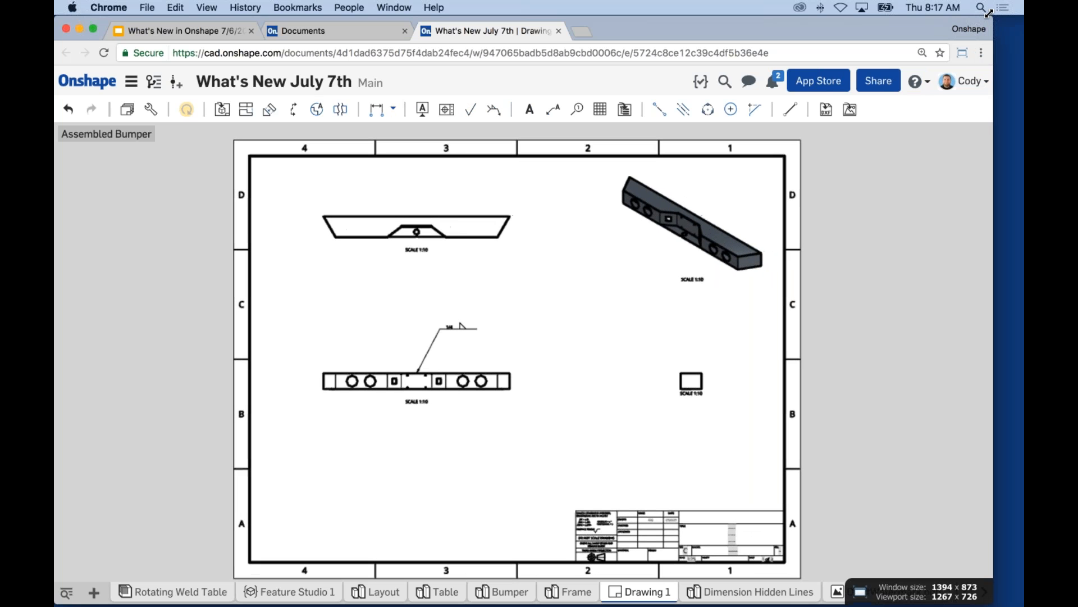
click(850, 109)
click(332, 242)
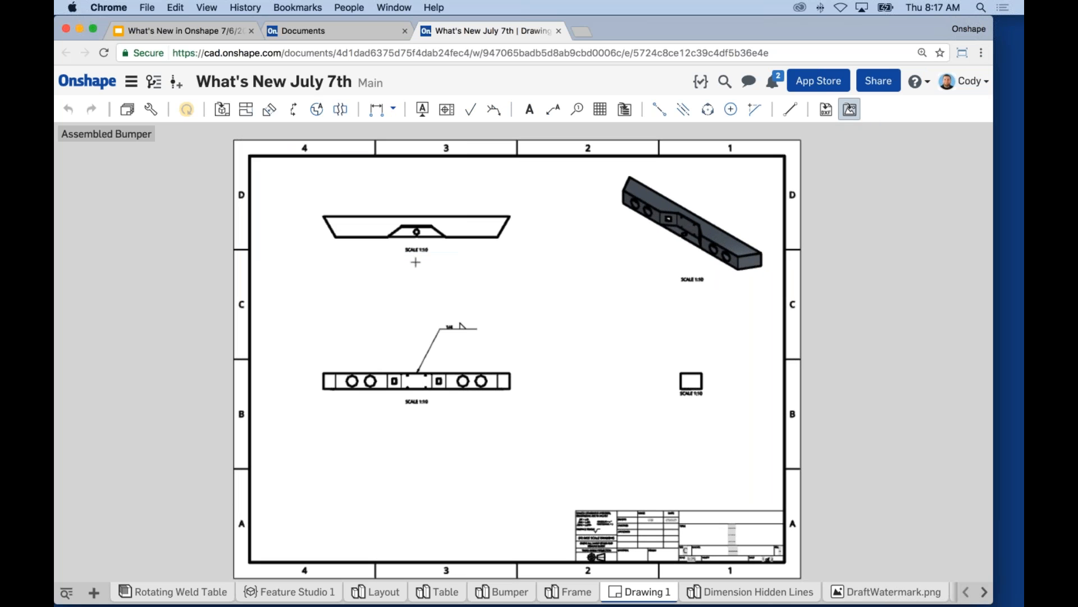
click(296, 191)
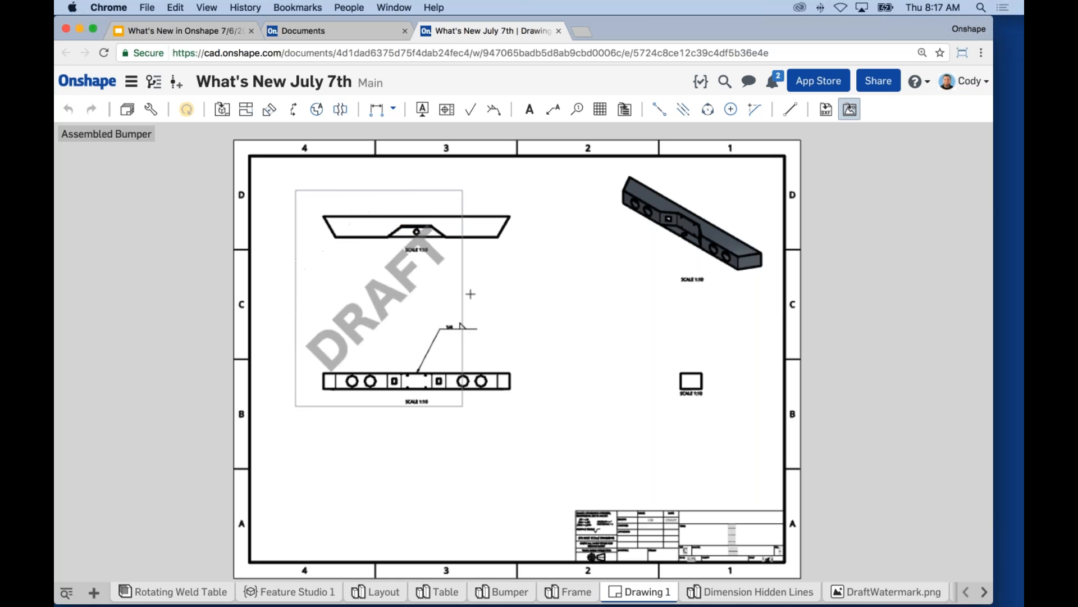
click(601, 307)
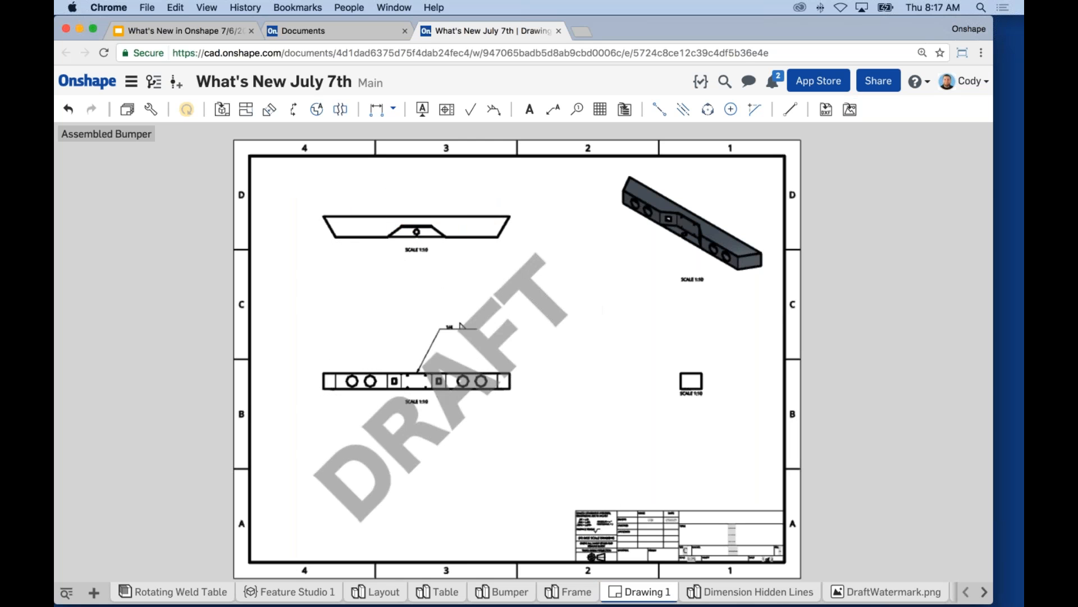
Step: Shift the DRAFT watermark toward the centre of the Assembled Bumper sheet and send it to the back
drag(595, 301, 697, 236)
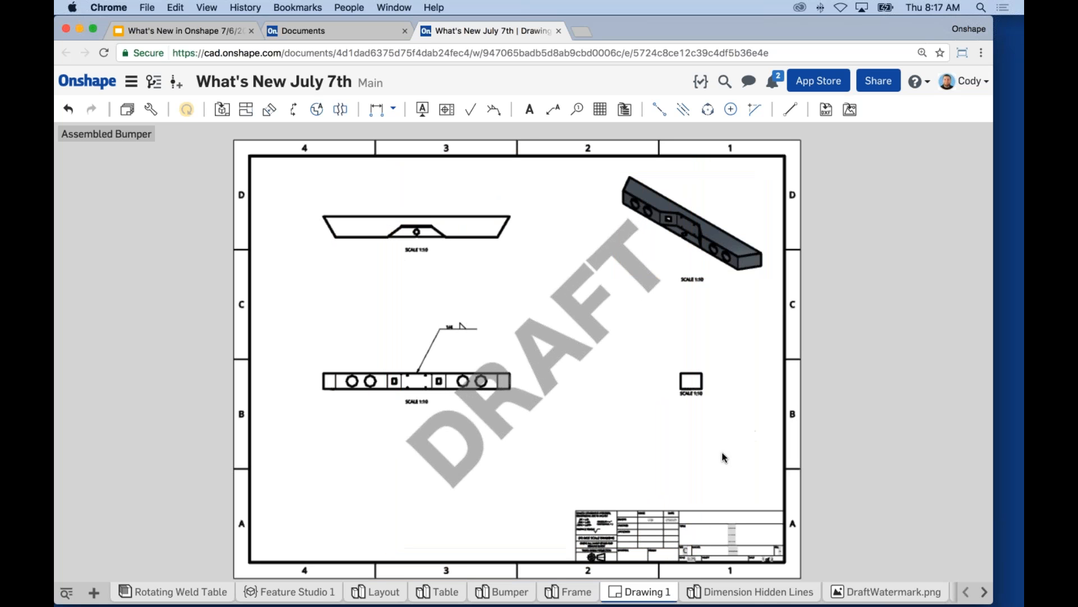
drag(993, 15, 1027, 11)
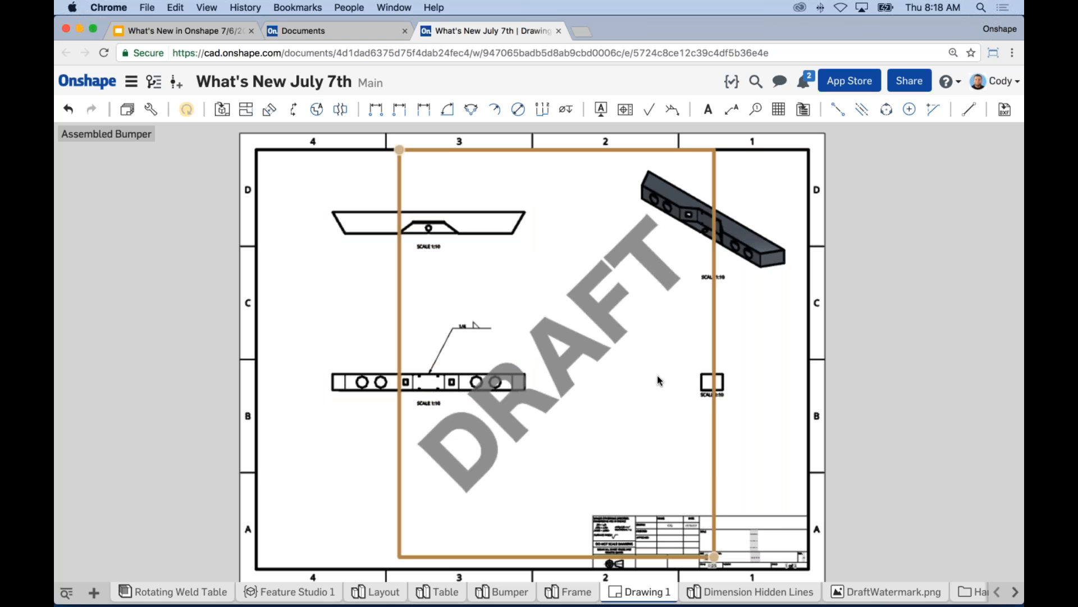
right_click(659, 352)
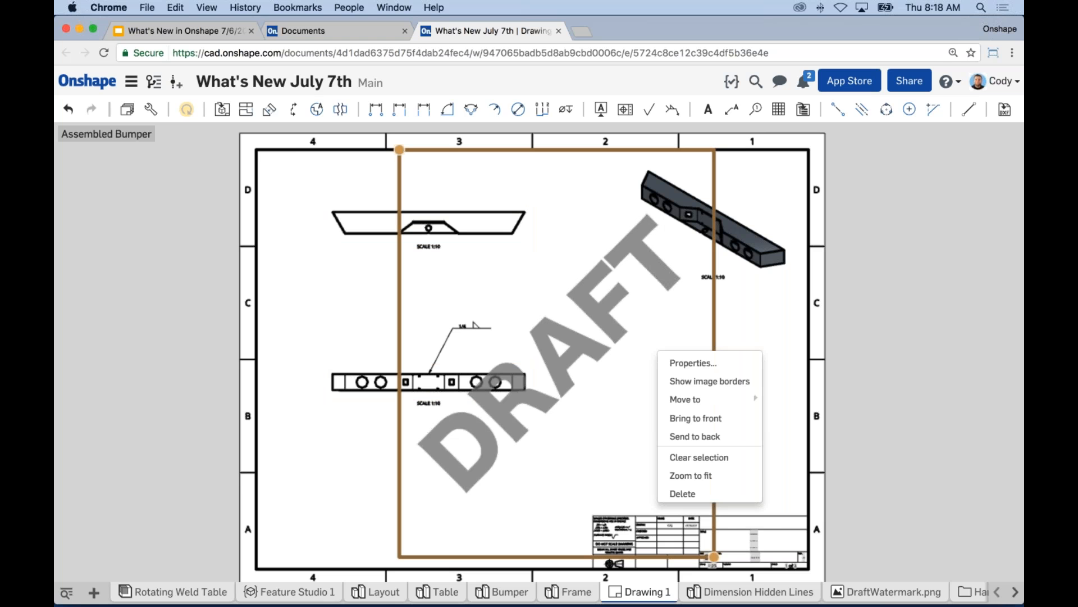
click(695, 437)
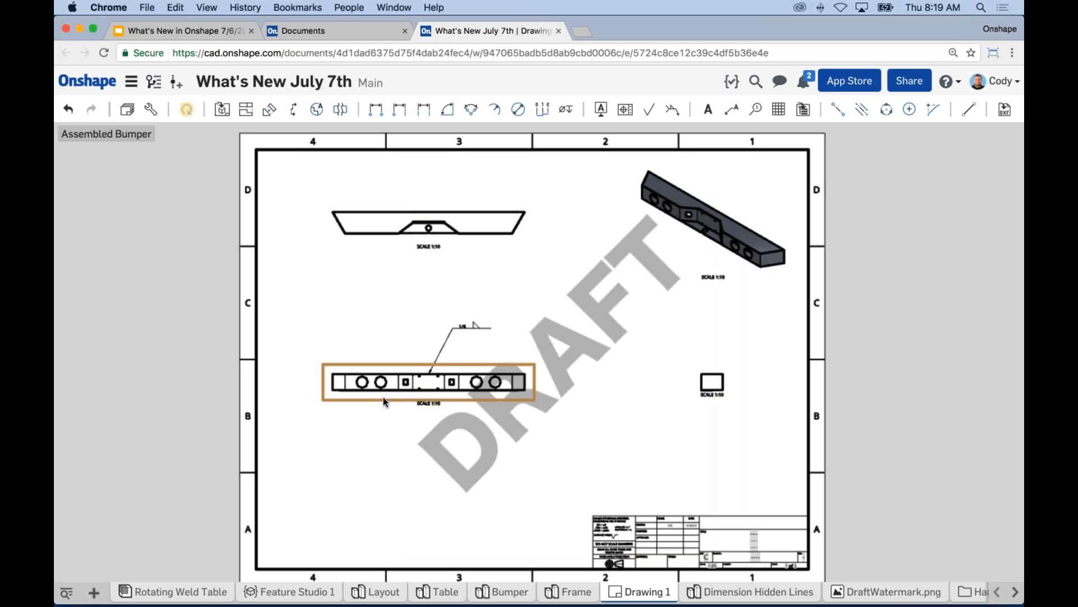
Step: Examine the stacking order options of the DRAFT watermark image, and clear the selection
click(659, 323)
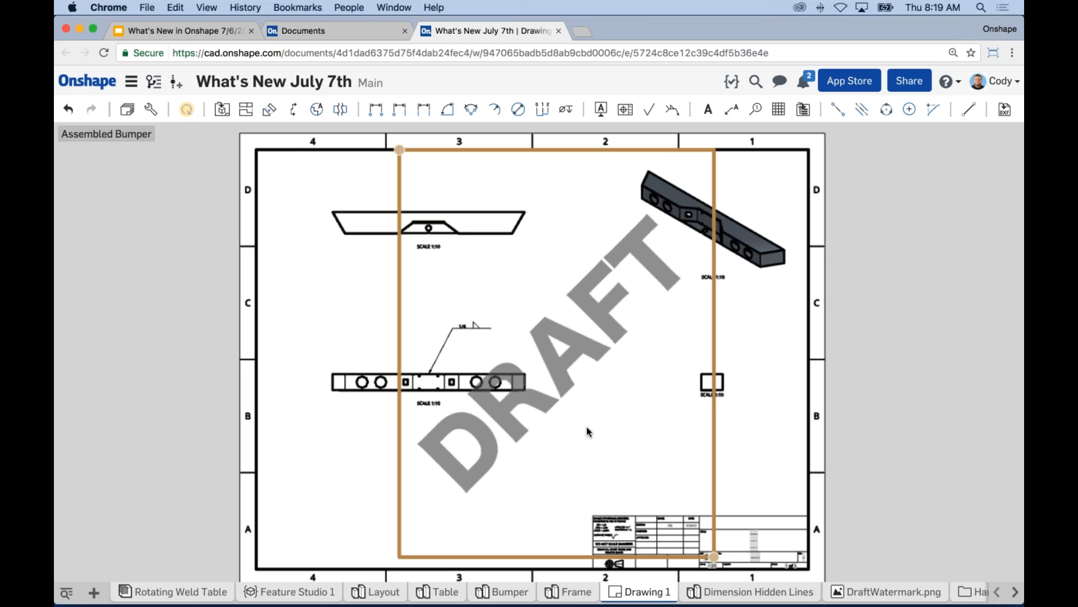
right_click(613, 359)
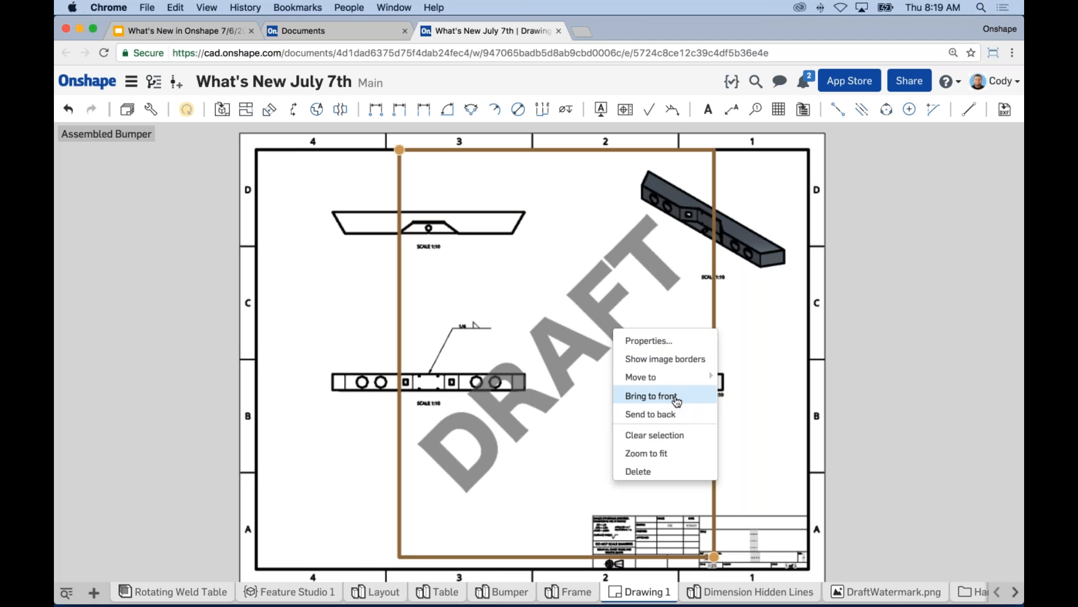
click(657, 435)
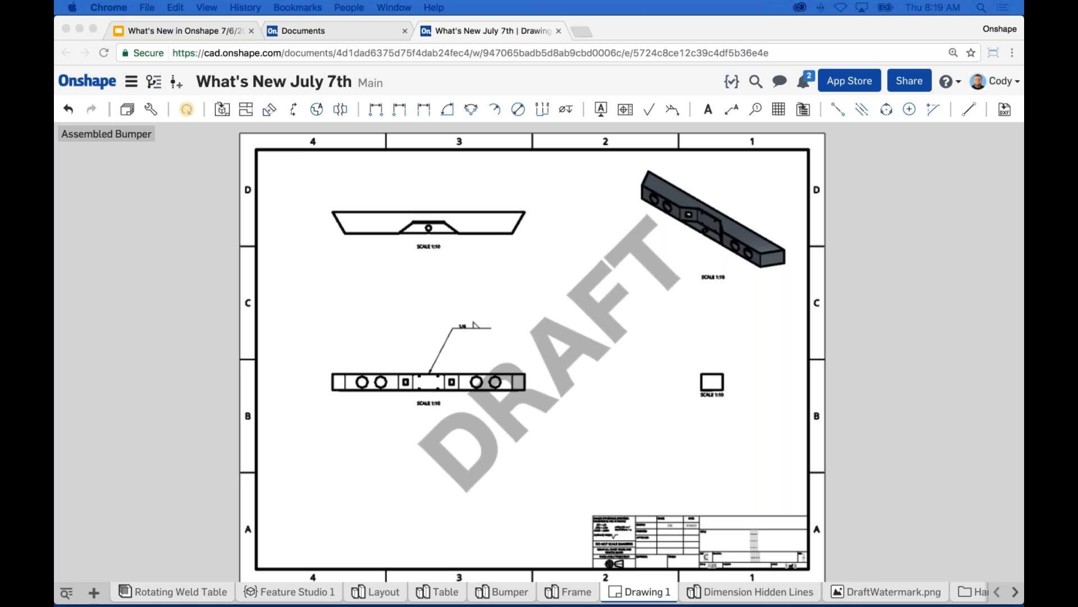
click(881, 328)
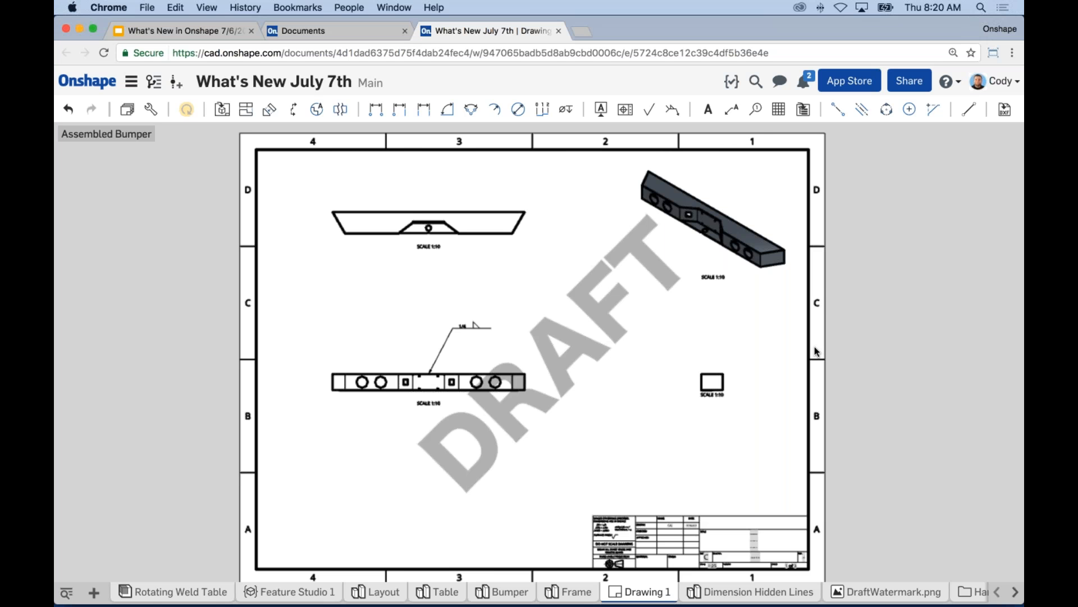
Step: Move the front view with its weld symbol up onto the top view, and back down into zone B
click(647, 369)
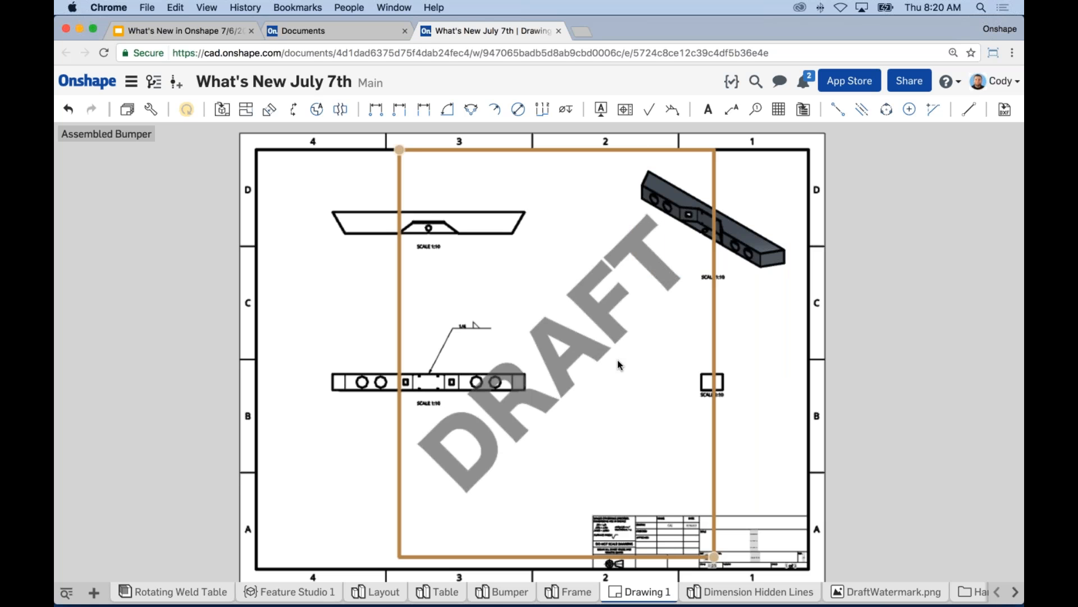
drag(357, 395, 356, 237)
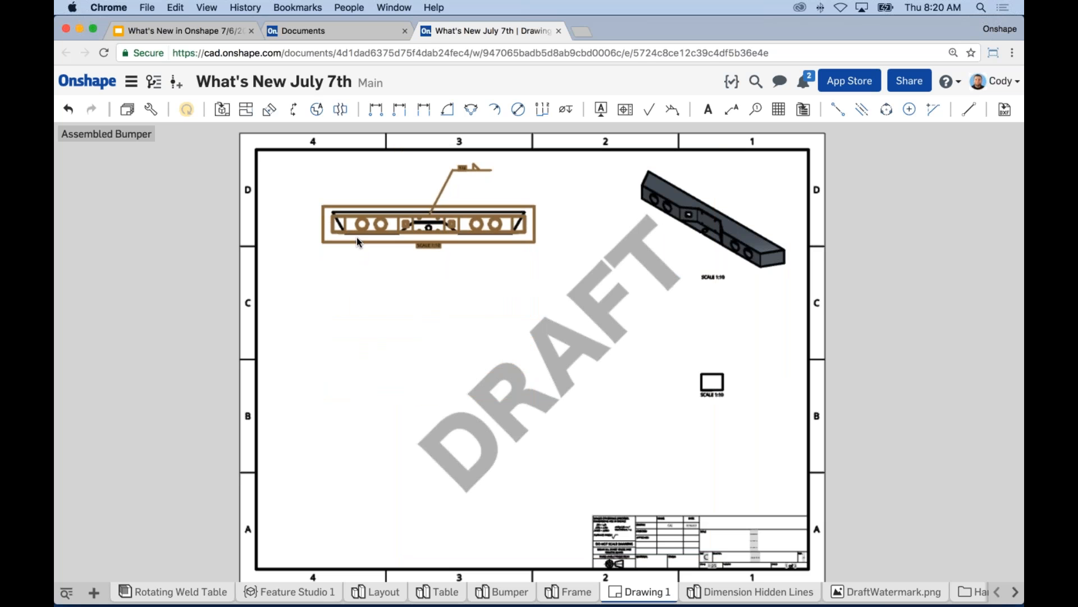
drag(360, 242, 362, 416)
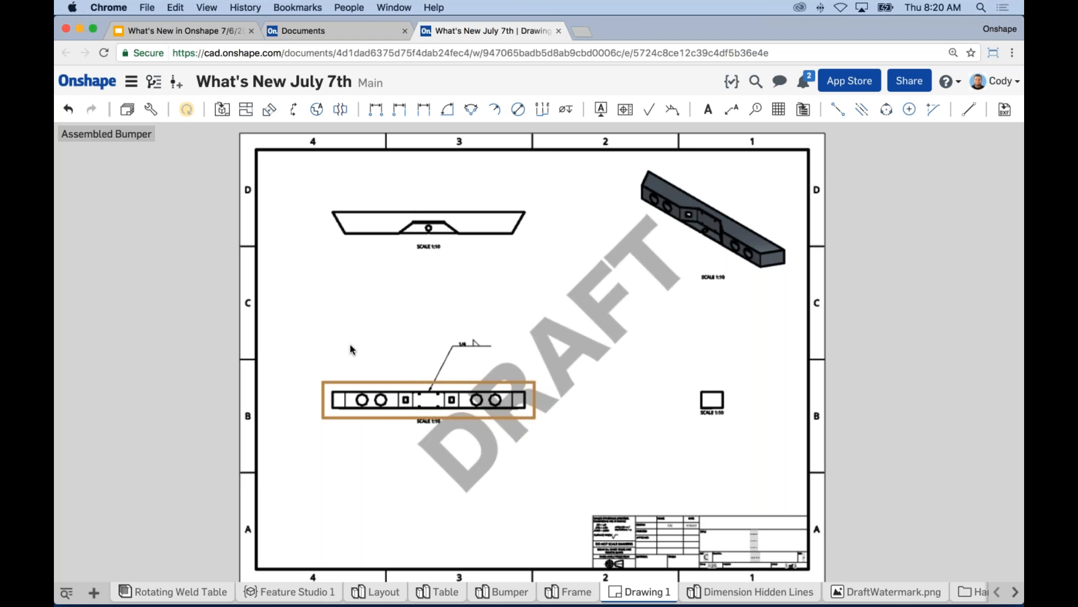
click(342, 298)
Step: Examine the stacking order options of the bumper's front view, and dismiss them
click(390, 393)
right_click(393, 379)
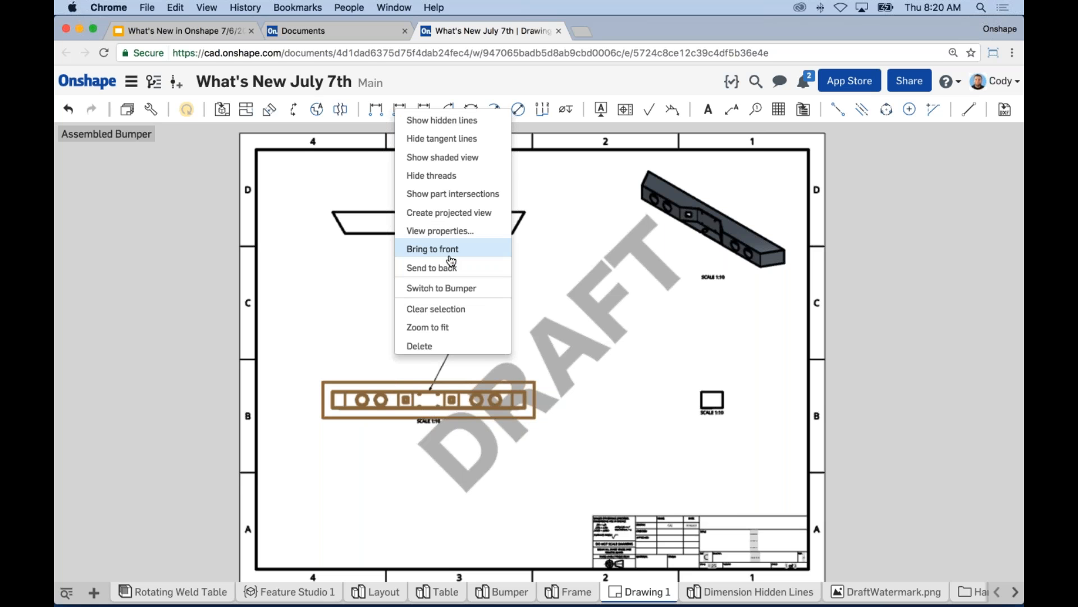
click(332, 281)
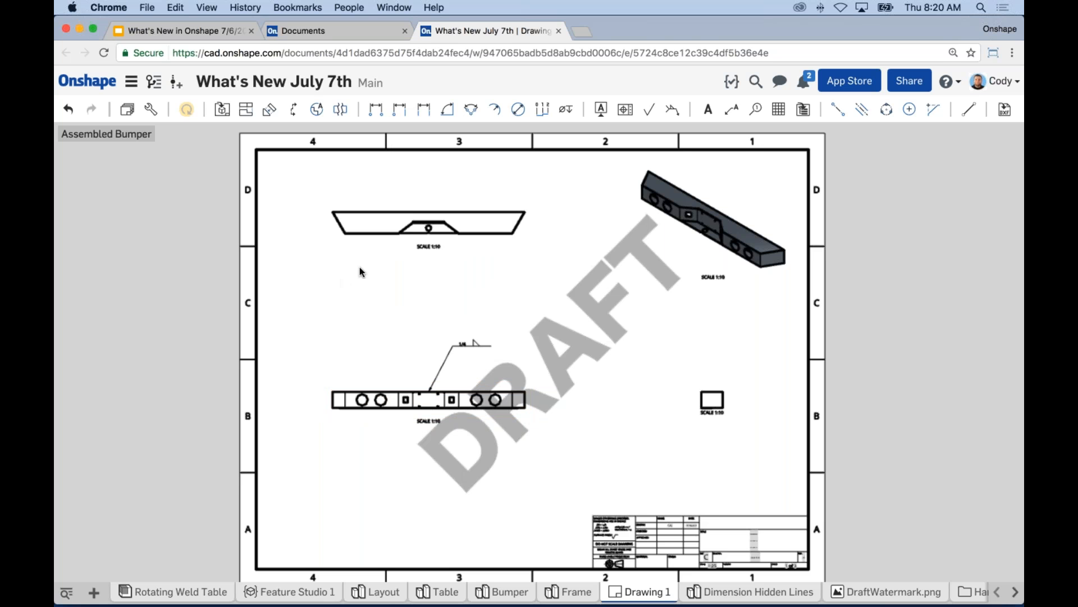
Step: Consult the feature list slide in the Google Slides presentation, and return to the Onshape drawing
click(185, 29)
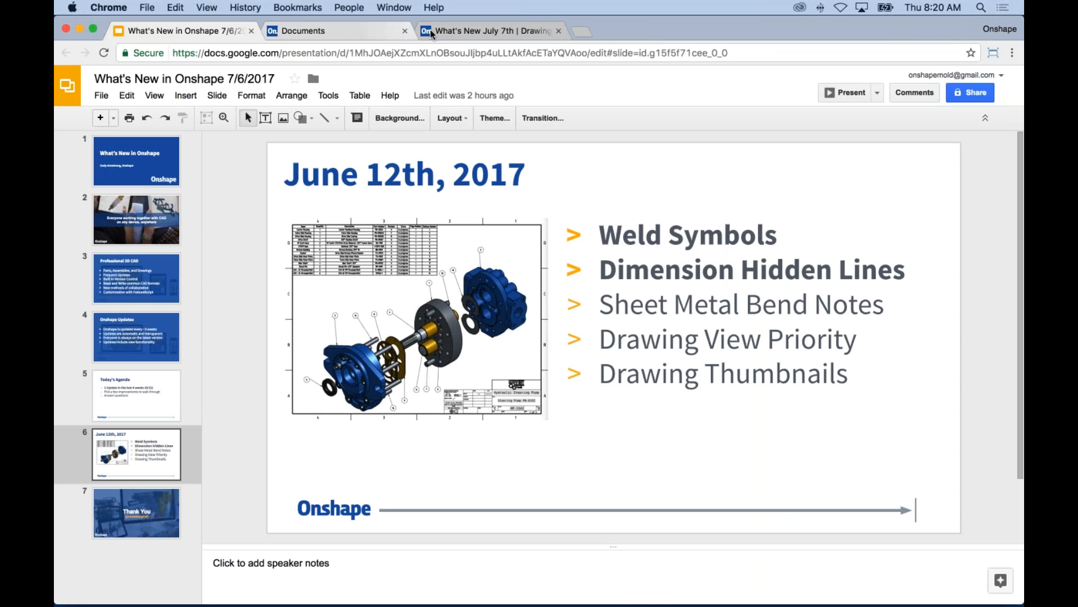
click(454, 32)
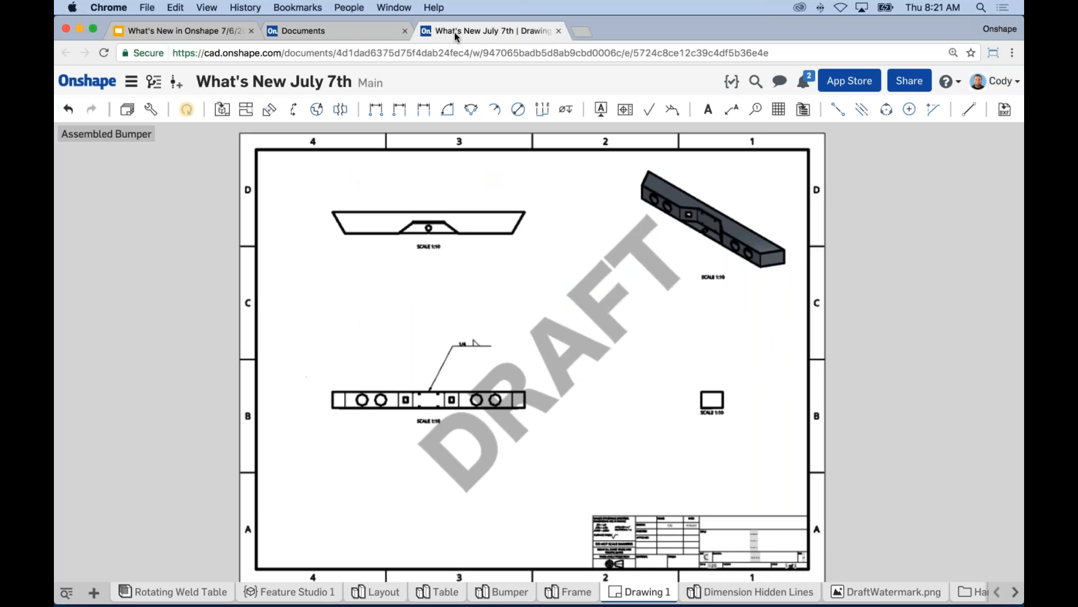
Step: Preview the thumbnails of Drawing 1, Frame and Bumper in the document, and switch to the Google Slides presentation
scroll(874, 316, down, 1)
middle_drag(889, 328, 872, 316)
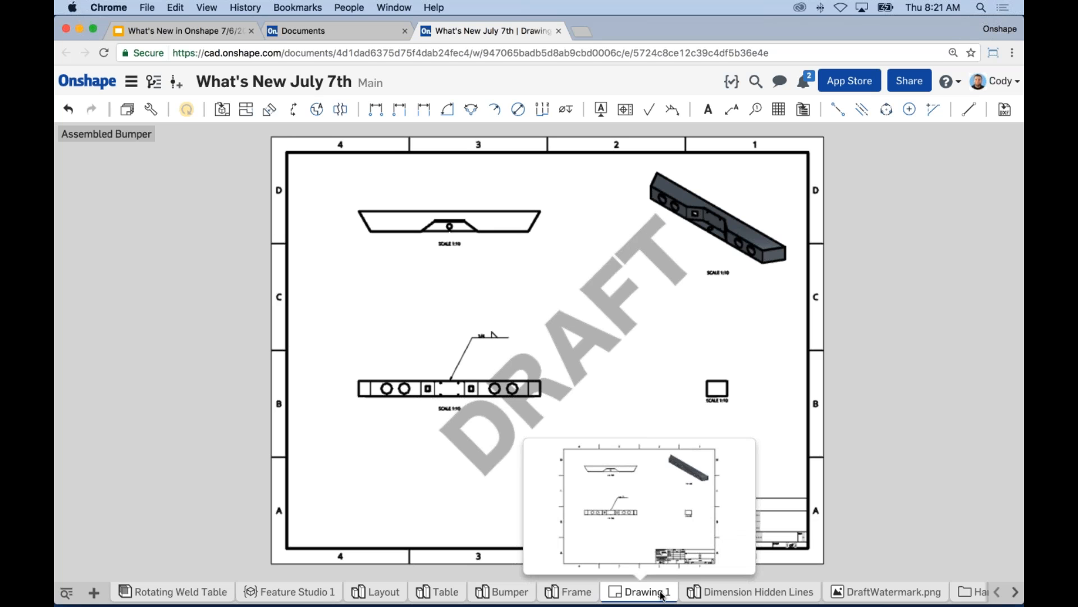
mouse_move(655, 594)
mouse_move(569, 595)
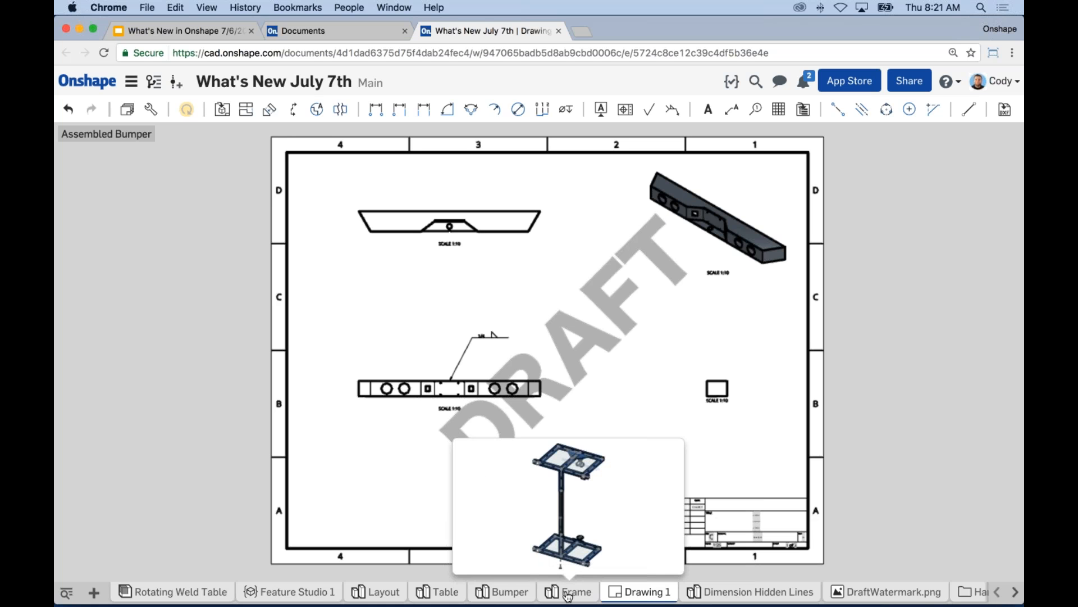
mouse_move(505, 595)
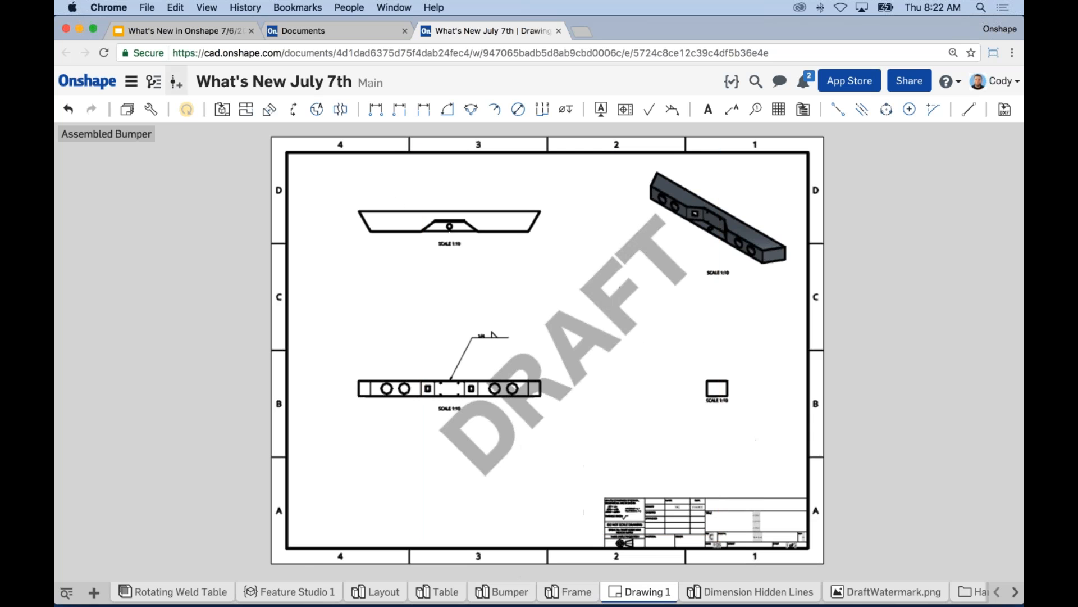
click(210, 33)
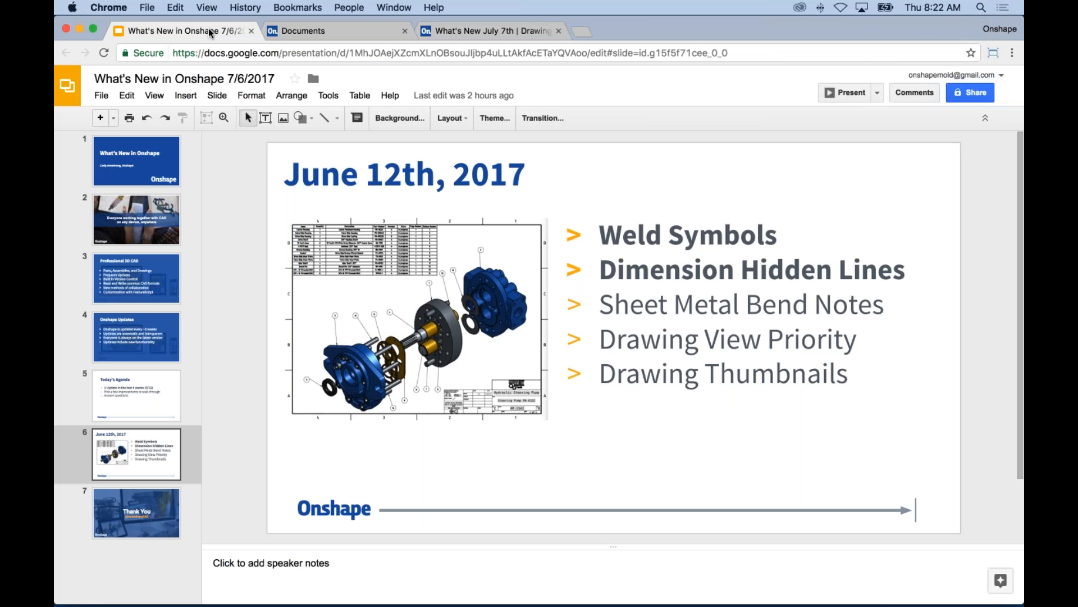